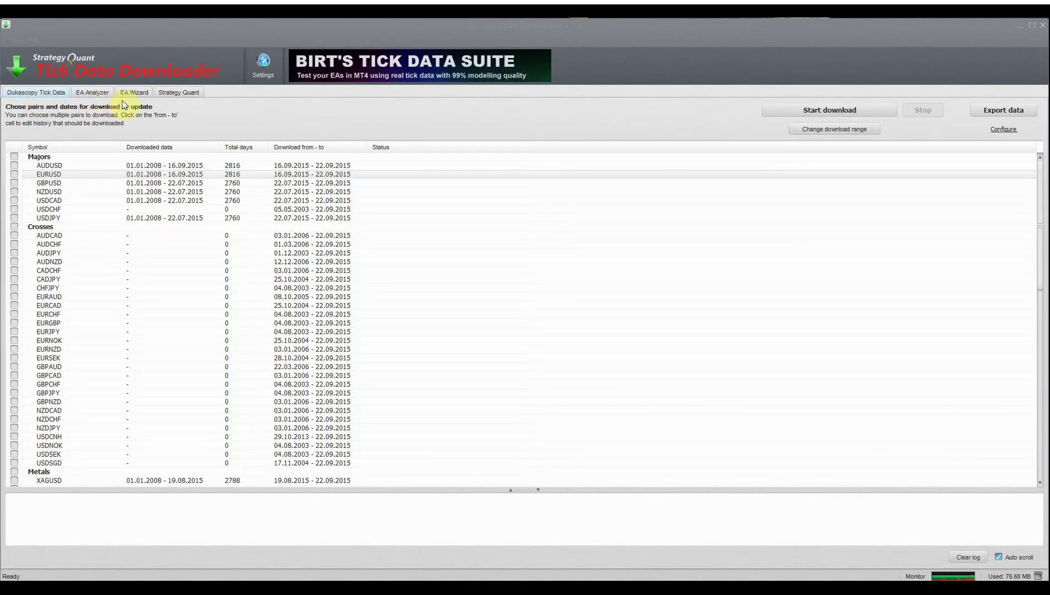
- Look through the product pages for Strategy Quant, EA Wizard and EA Analyzer
left_click(140, 94)
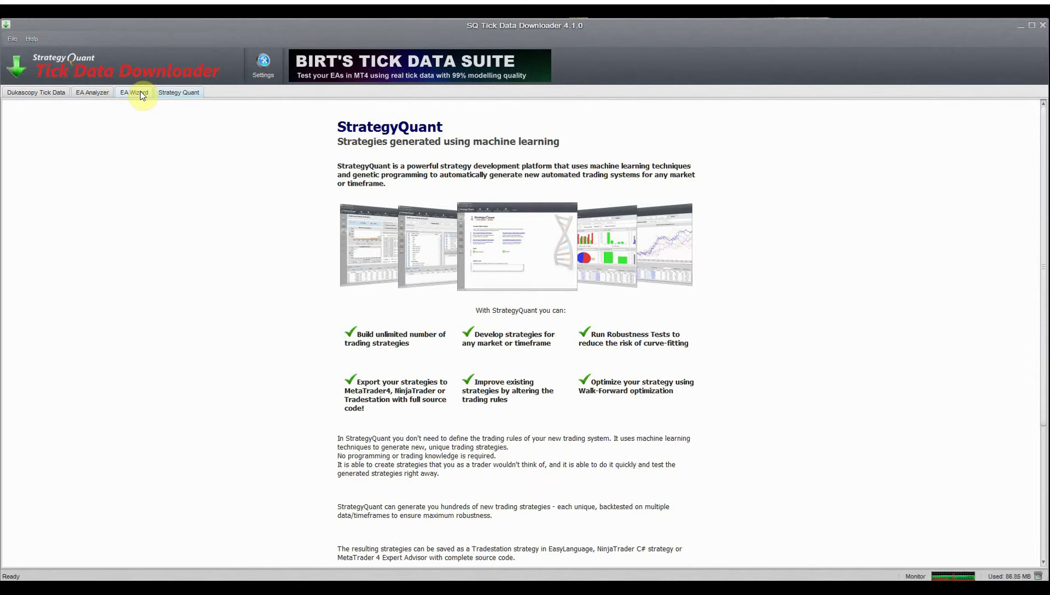
left_click(142, 95)
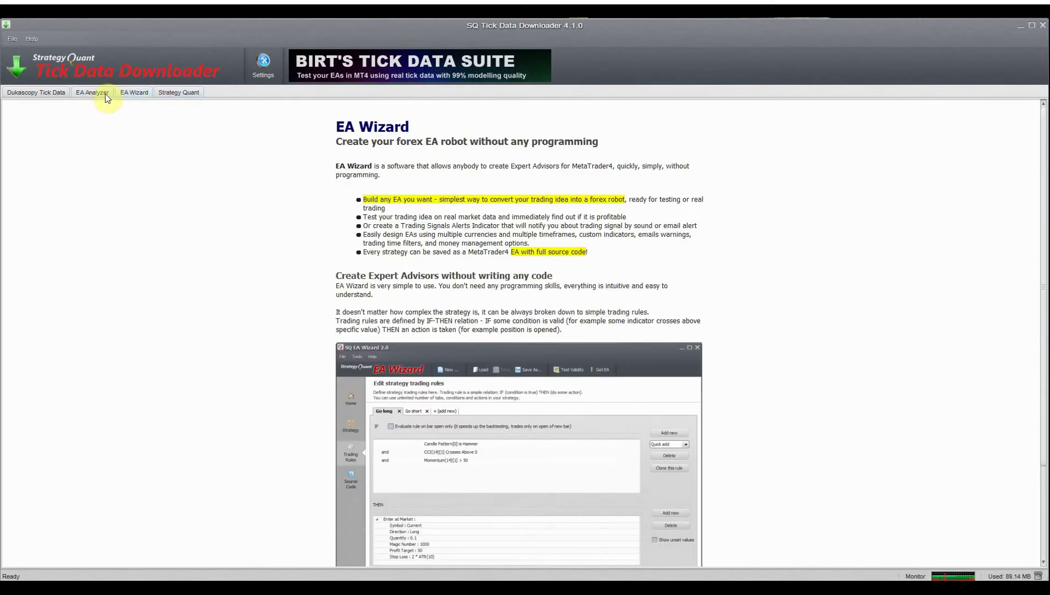
left_click(95, 92)
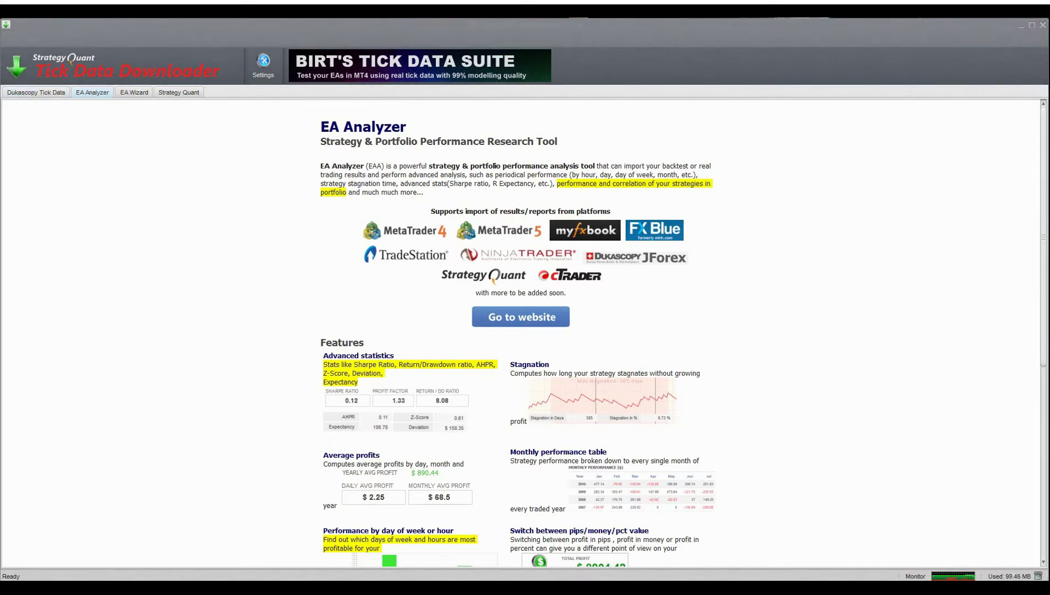
- Return to the Dukascopy tick data and browse the list of available symbols from majors to exotics
left_click(43, 95)
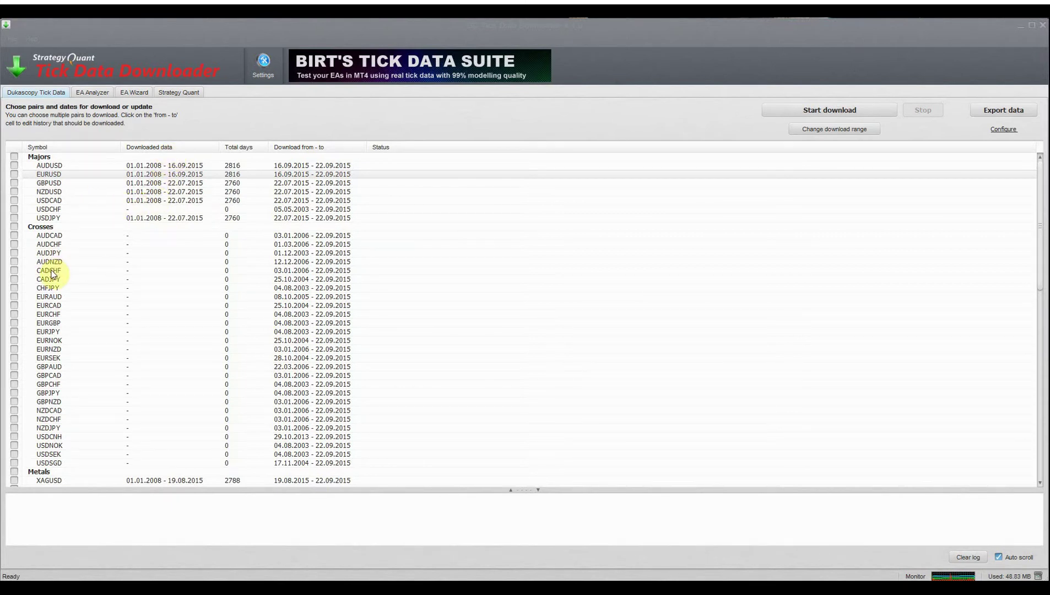
left_click_drag(1039, 260, 1038, 350)
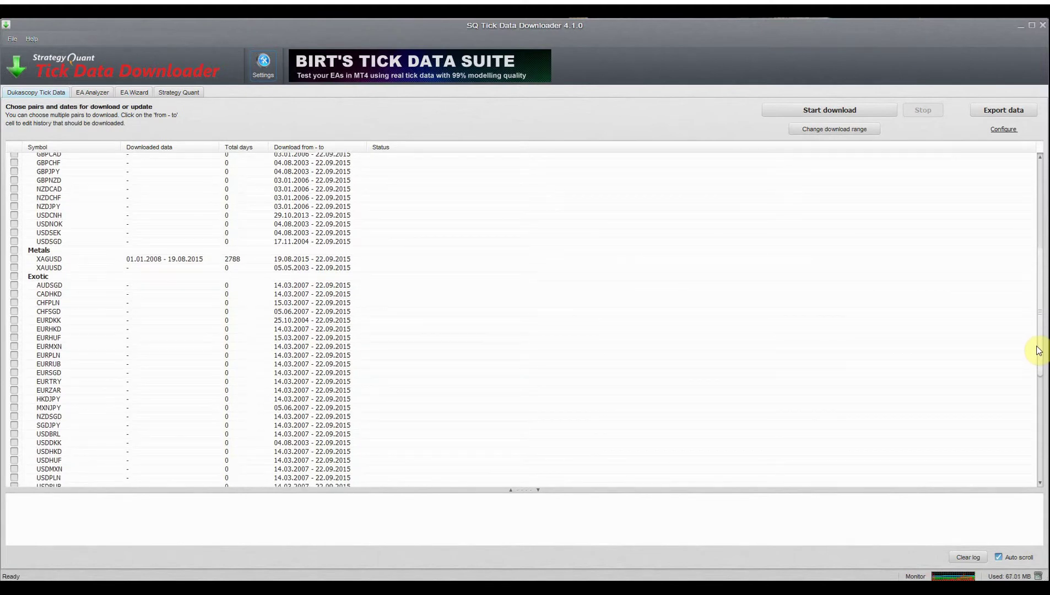
left_click_drag(1034, 284, 1040, 175)
left_click(1041, 175)
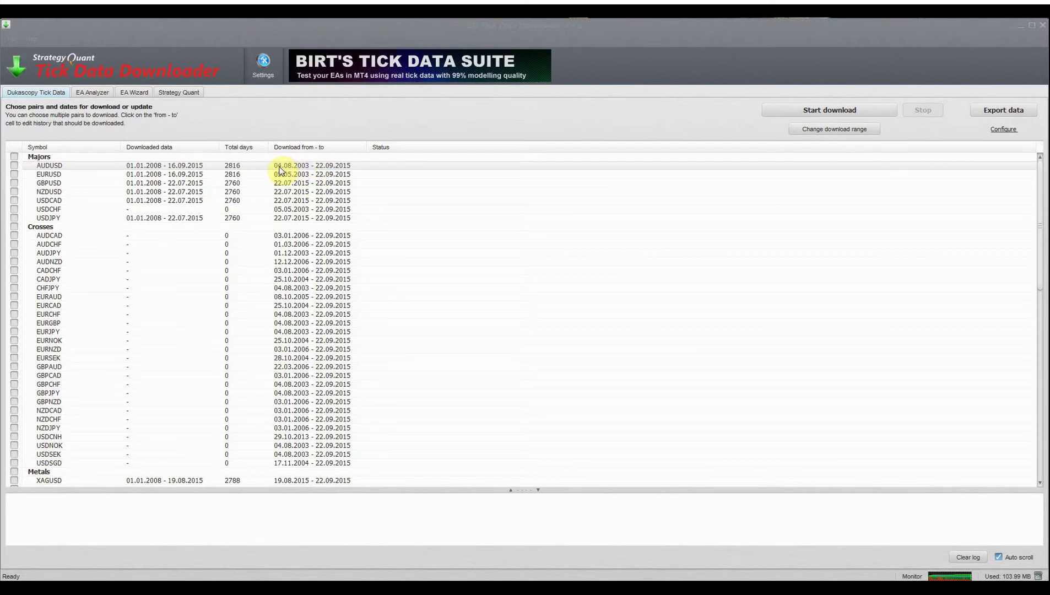
- Select EURUSD for download and set its download range to all time
left_click(14, 175)
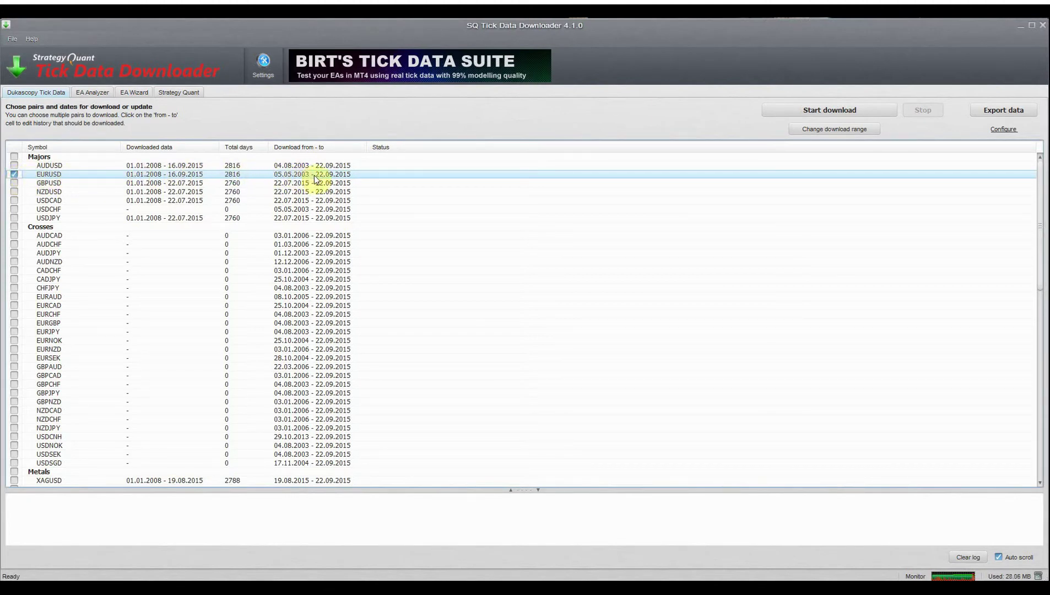
left_click(351, 182)
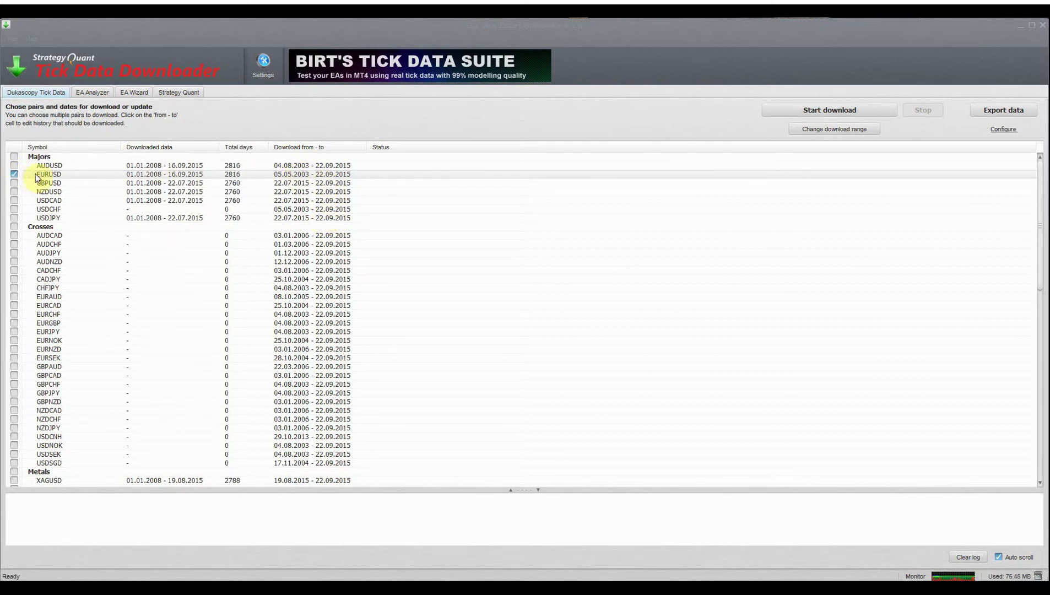
left_click(14, 174)
left_click(306, 177)
left_click_drag(637, 302, 523, 242)
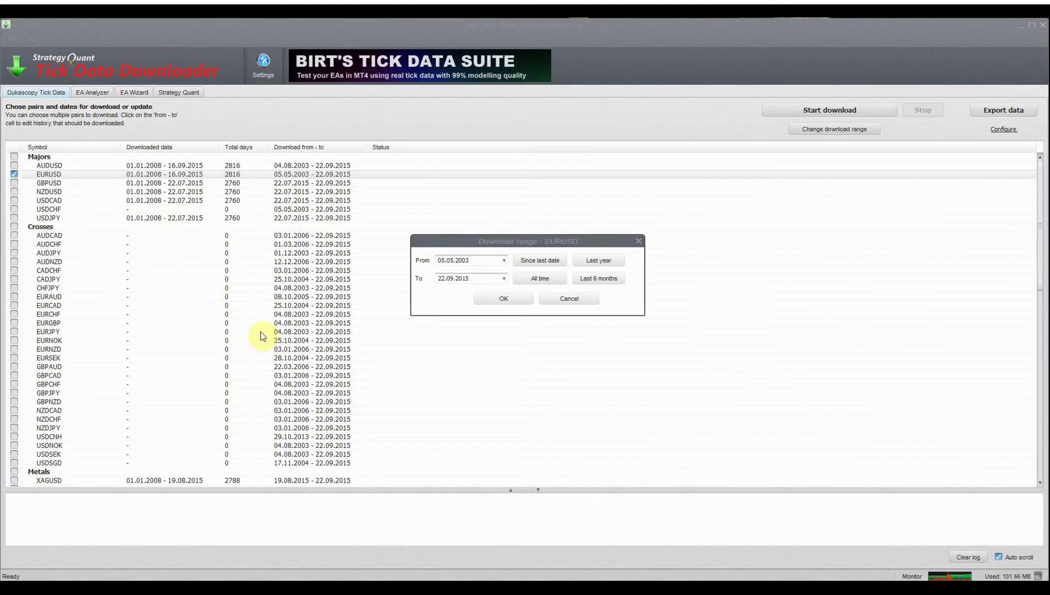
left_click(535, 279)
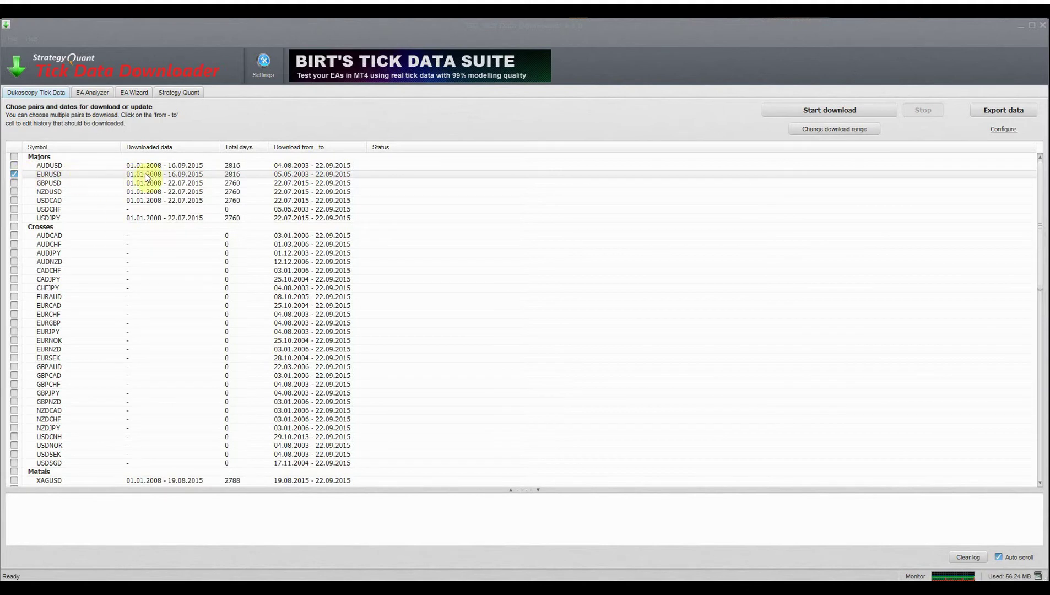
- View the individual download range settings of EURUSD, GBPUSD and NZDUSD, leaving each one without changes
left_click(316, 176)
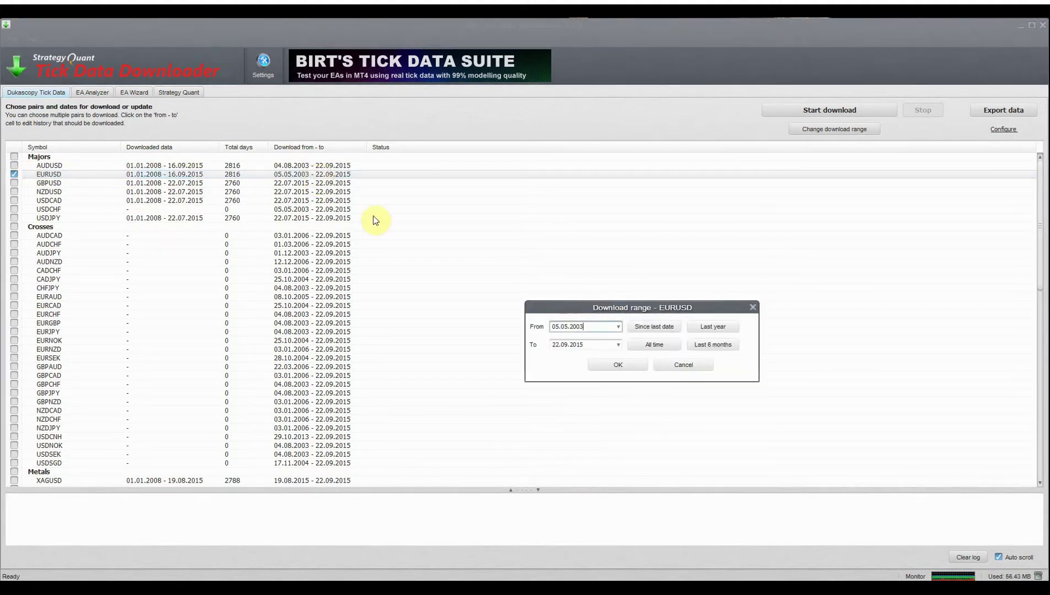
left_click_drag(641, 305, 444, 228)
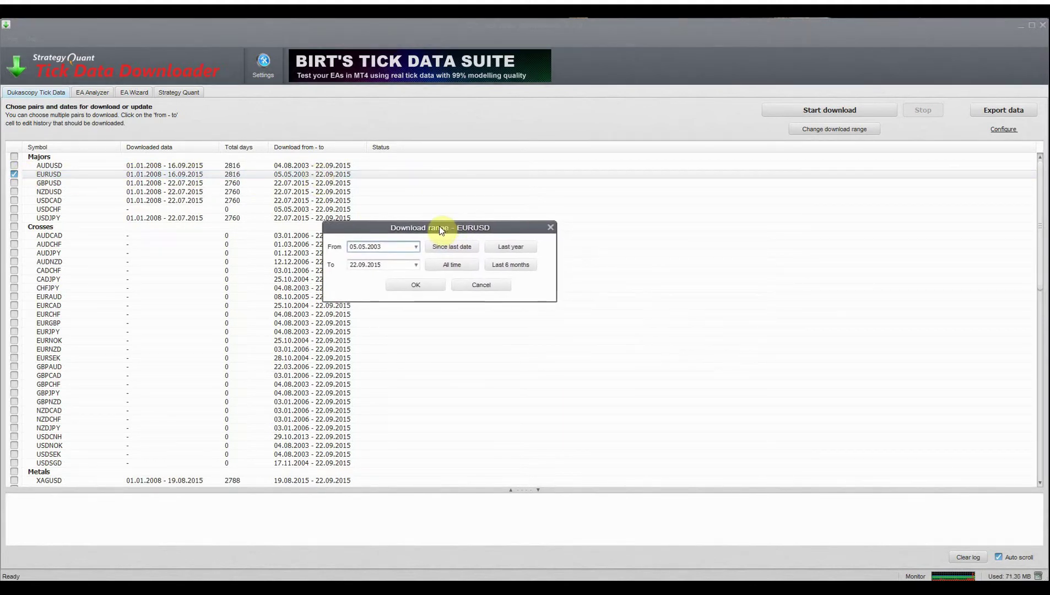
left_click(393, 247)
left_click(481, 286)
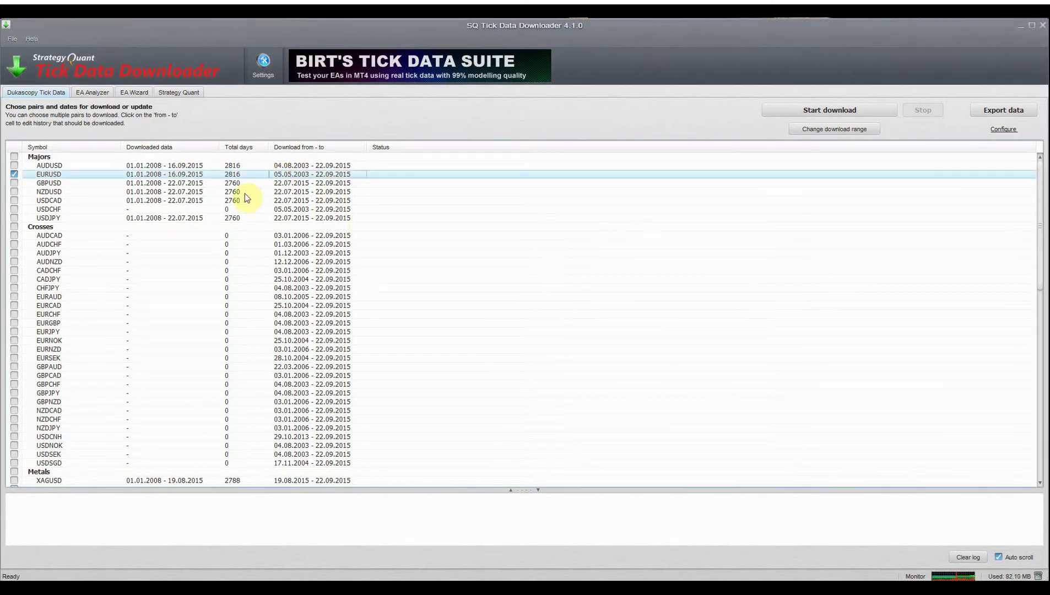
left_click(302, 182)
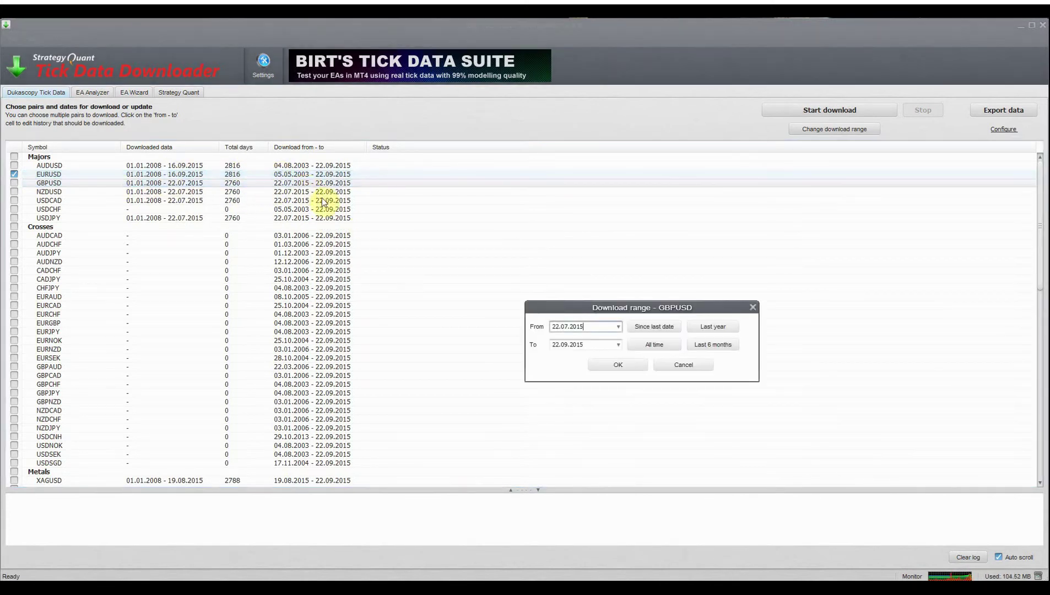
left_click(681, 367)
left_click(329, 192)
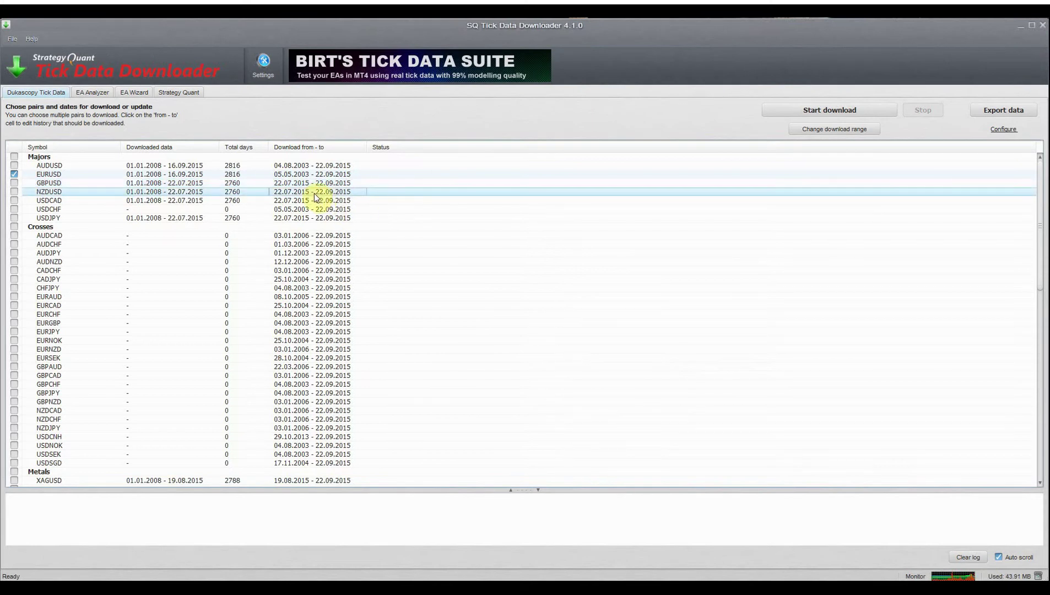
left_click(675, 366)
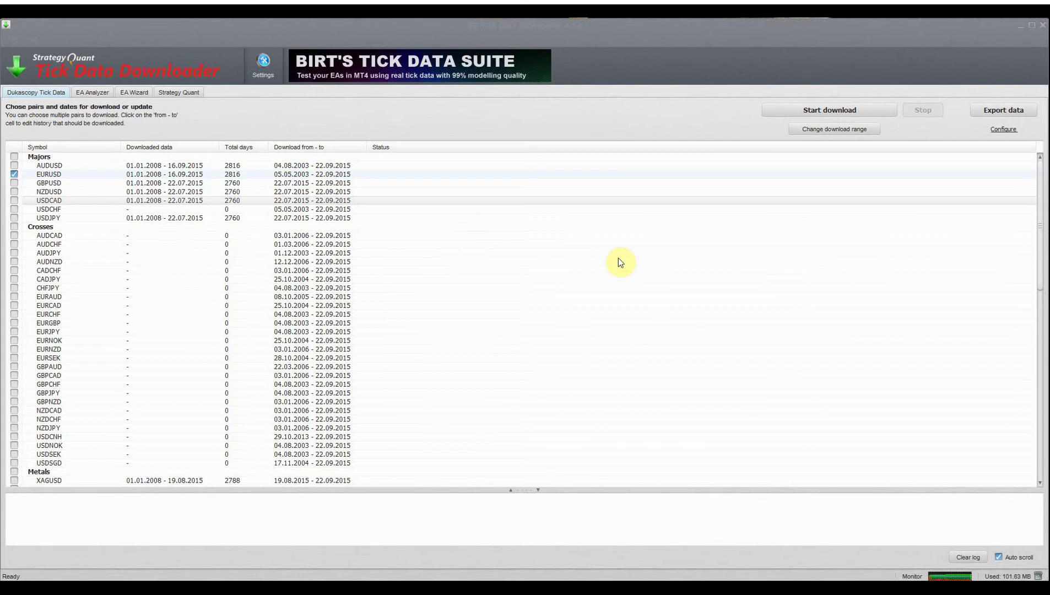
- View the change download range option for the selected EURUSD pair and leave it without changes
left_click(847, 133)
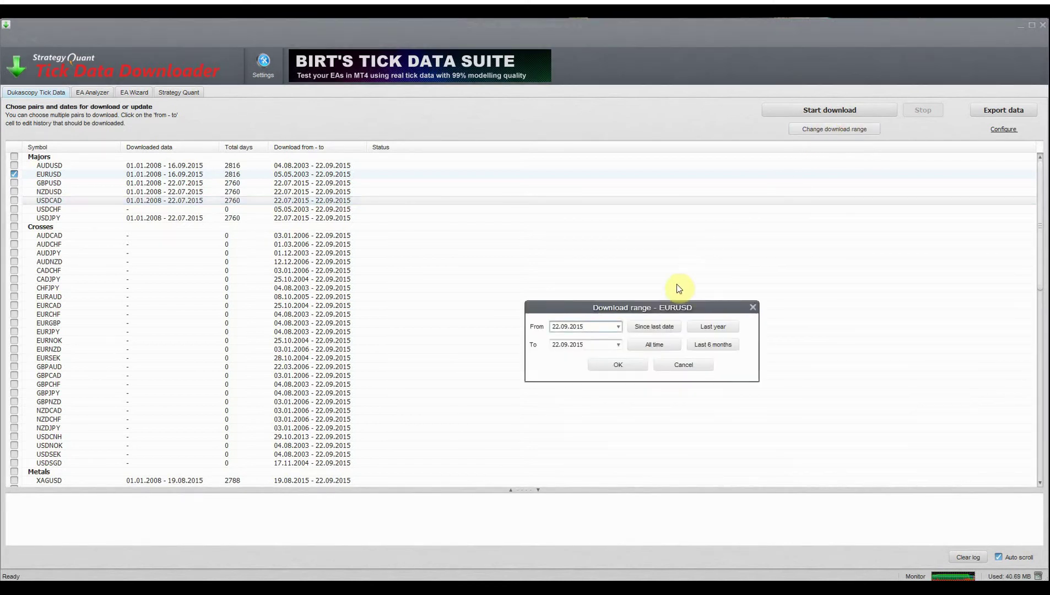
left_click_drag(625, 305, 551, 255)
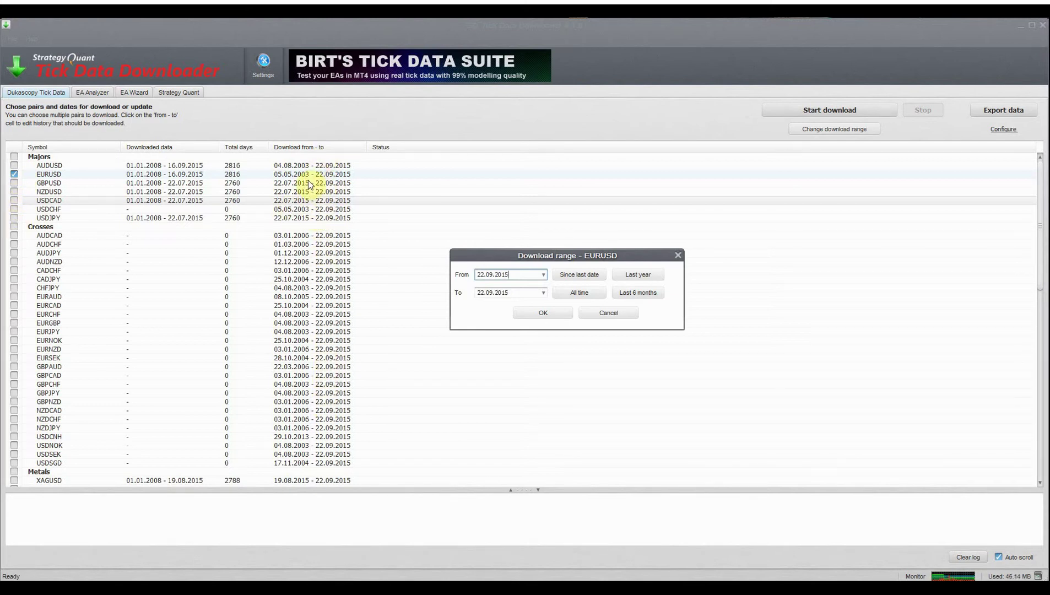
left_click(609, 312)
- Add GBPUSD, NZDUSD, USDCAD, USDCHF, USDJPY and AUDUSD to the download selection
left_click(14, 183)
left_click(13, 192)
left_click(13, 200)
left_click(14, 209)
left_click(13, 218)
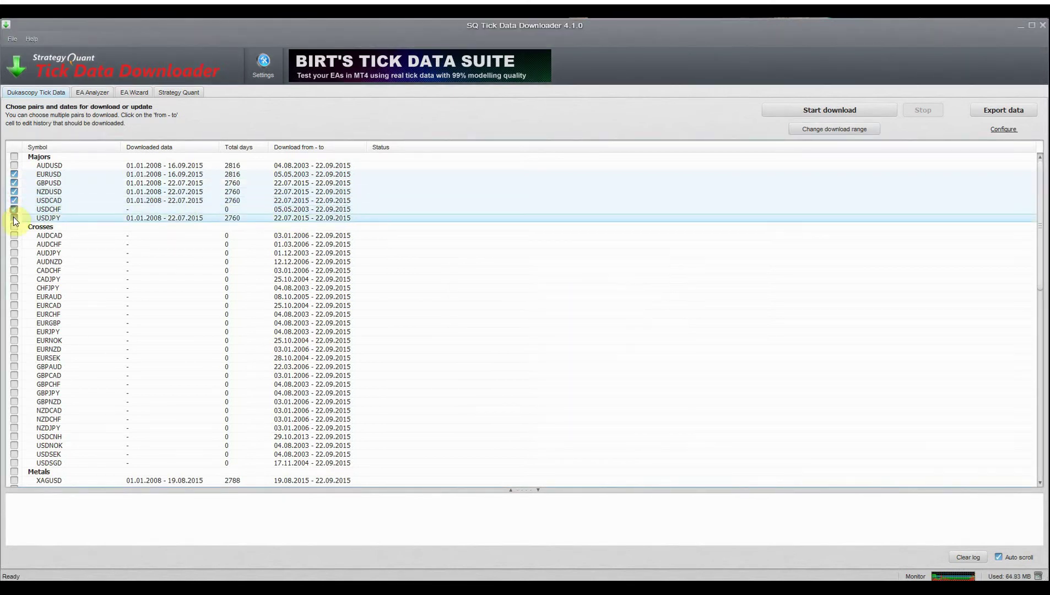
left_click(14, 165)
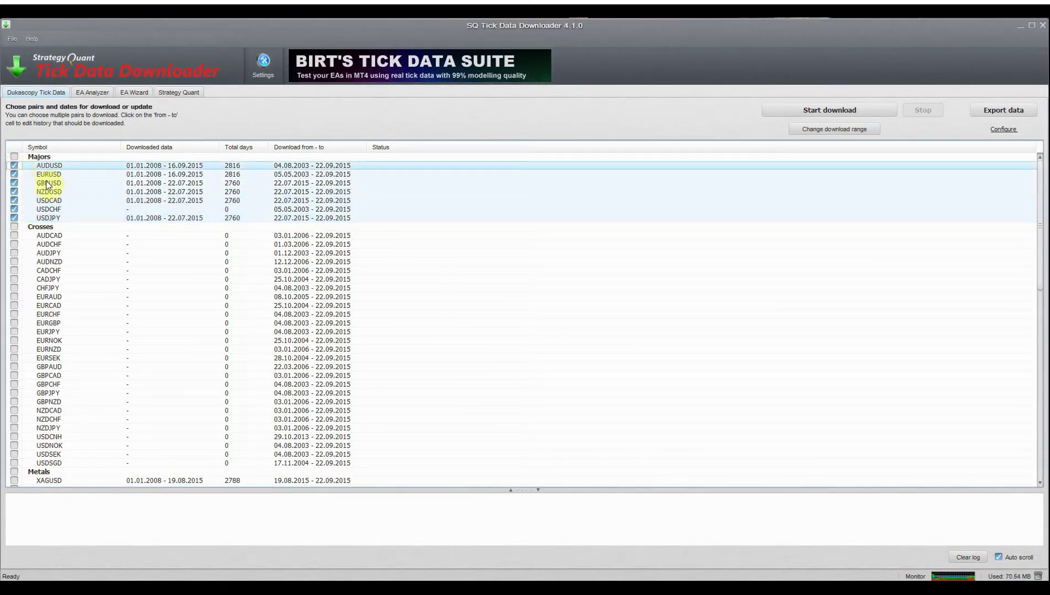
- Set the download start date of all selected major pairs to 22.09.2006 in one bulk action
left_click(828, 129)
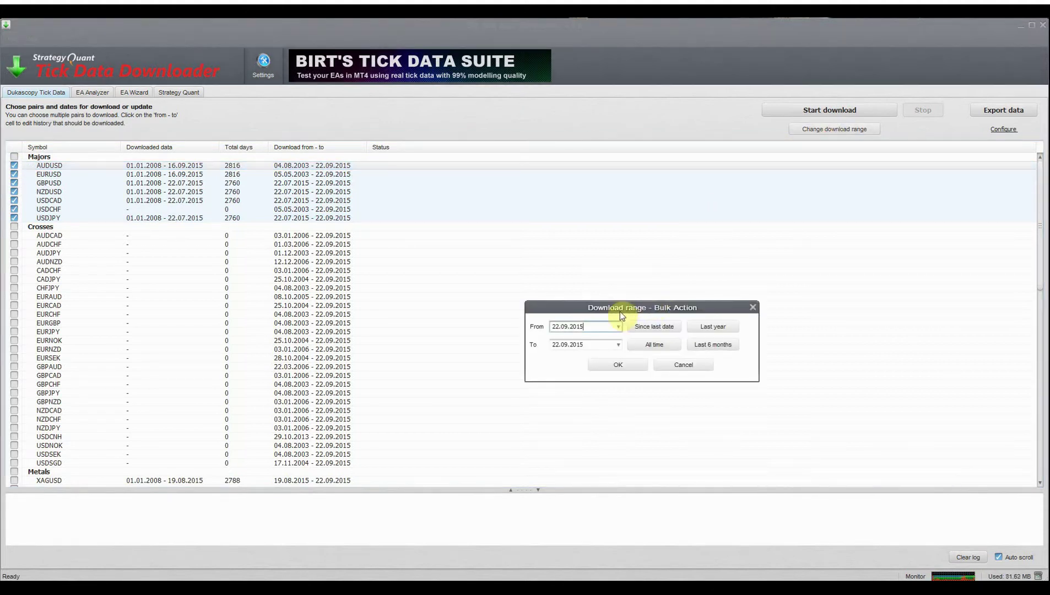
left_click(594, 327)
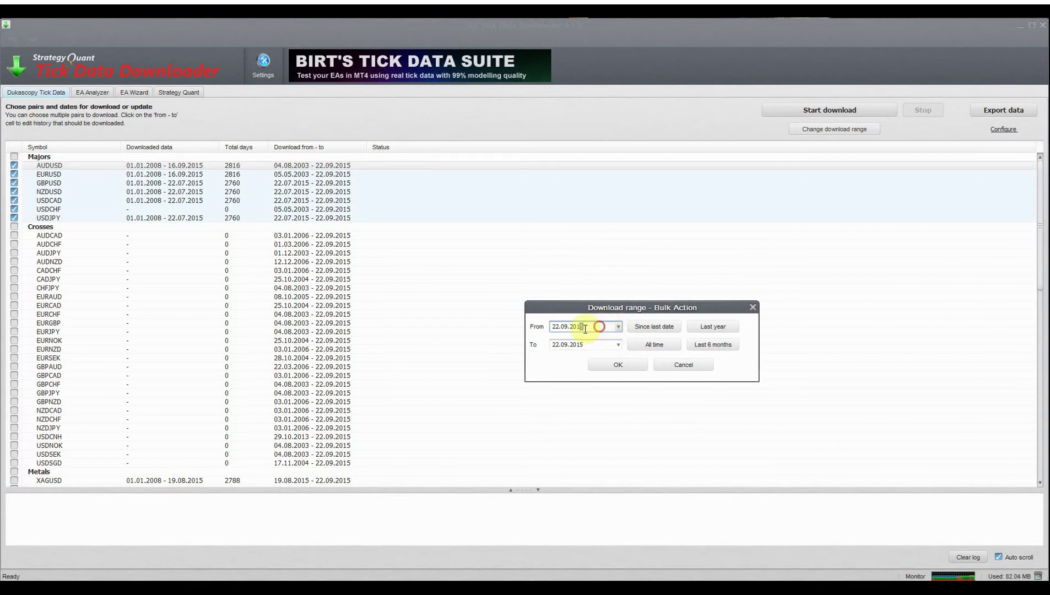
left_click_drag(583, 327, 578, 328)
type("06")
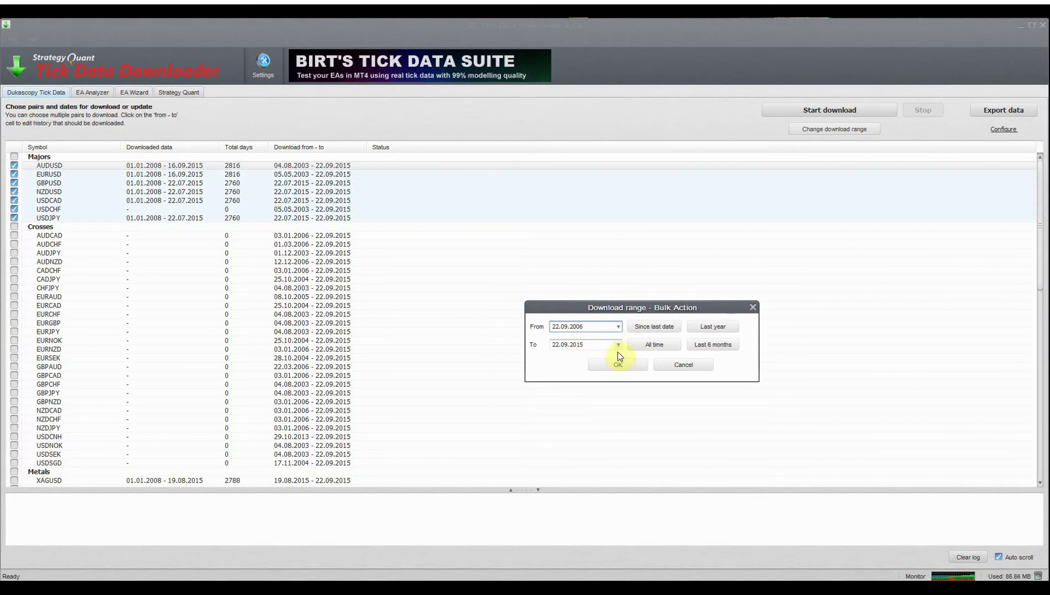
left_click(621, 327)
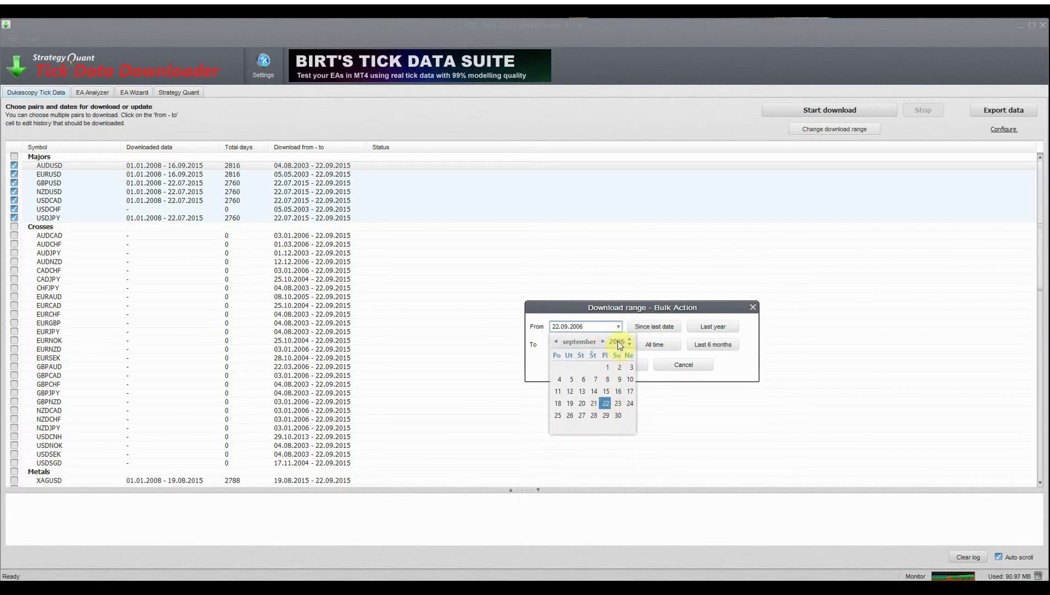
left_click(619, 326)
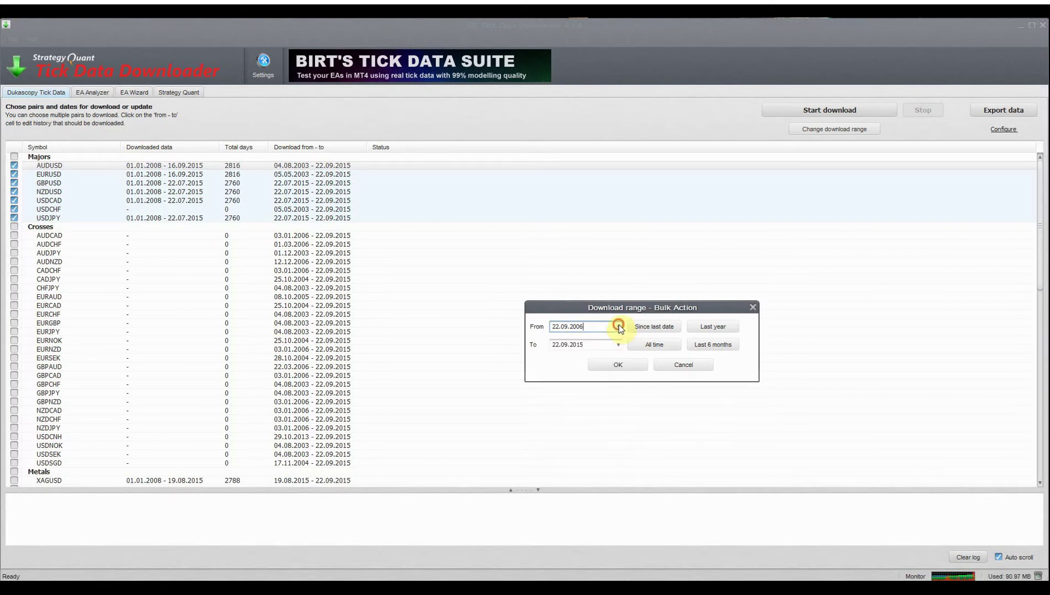
left_click(617, 365)
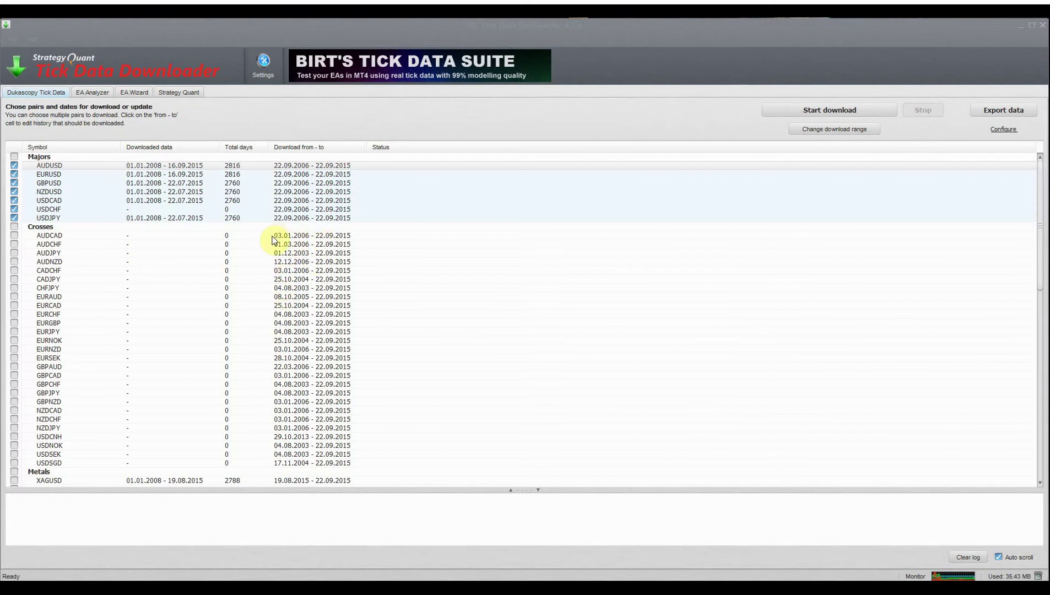
- Deselect every major pair except AUDUSD, and view AUDCAD's download range without changing it
left_click(14, 218)
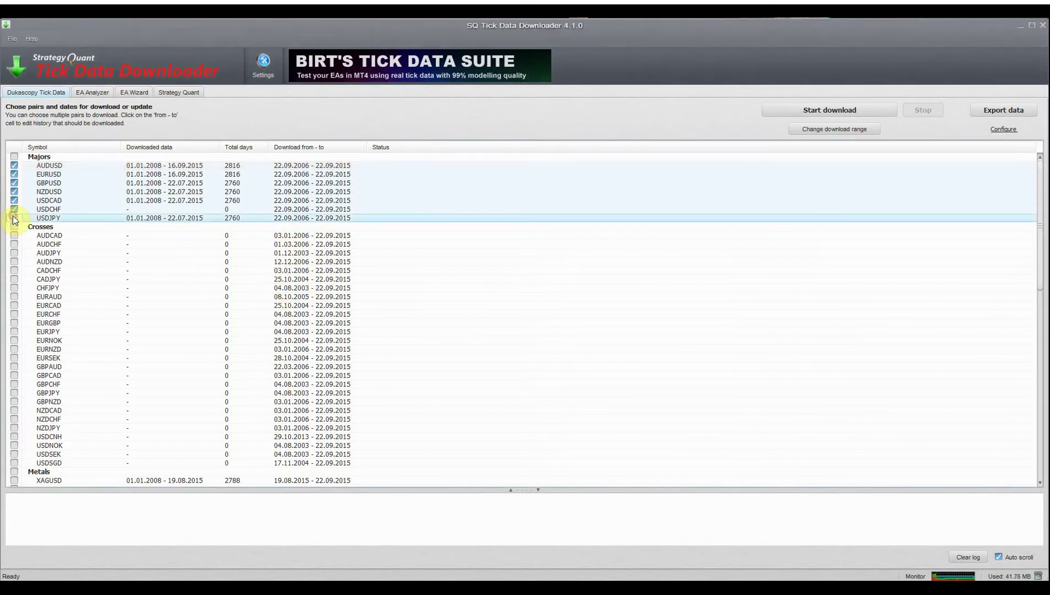
left_click(14, 209)
left_click(14, 201)
left_click(14, 192)
left_click(13, 183)
left_click(14, 174)
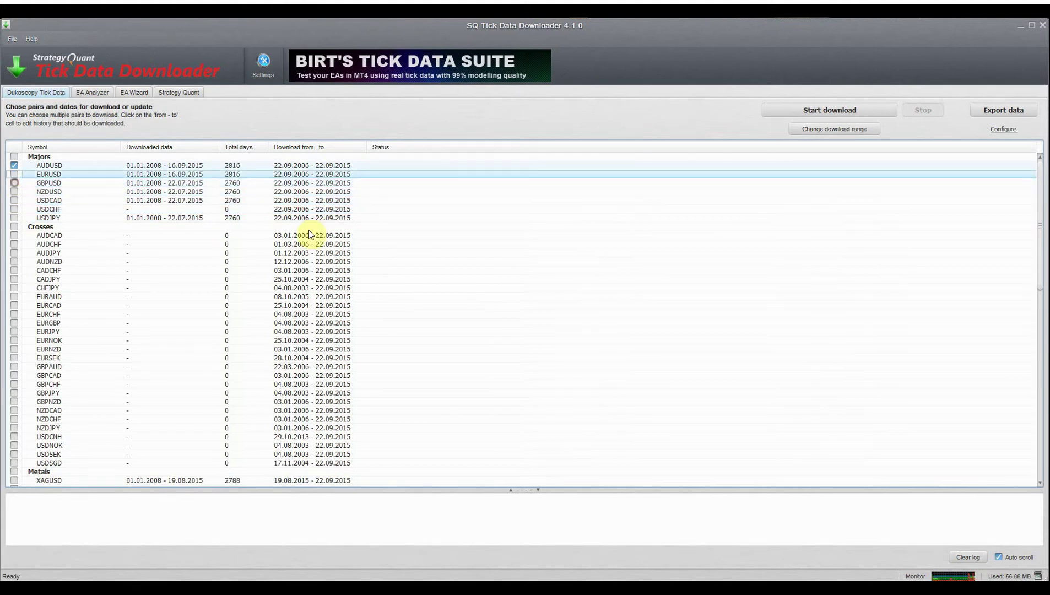
left_click(301, 236)
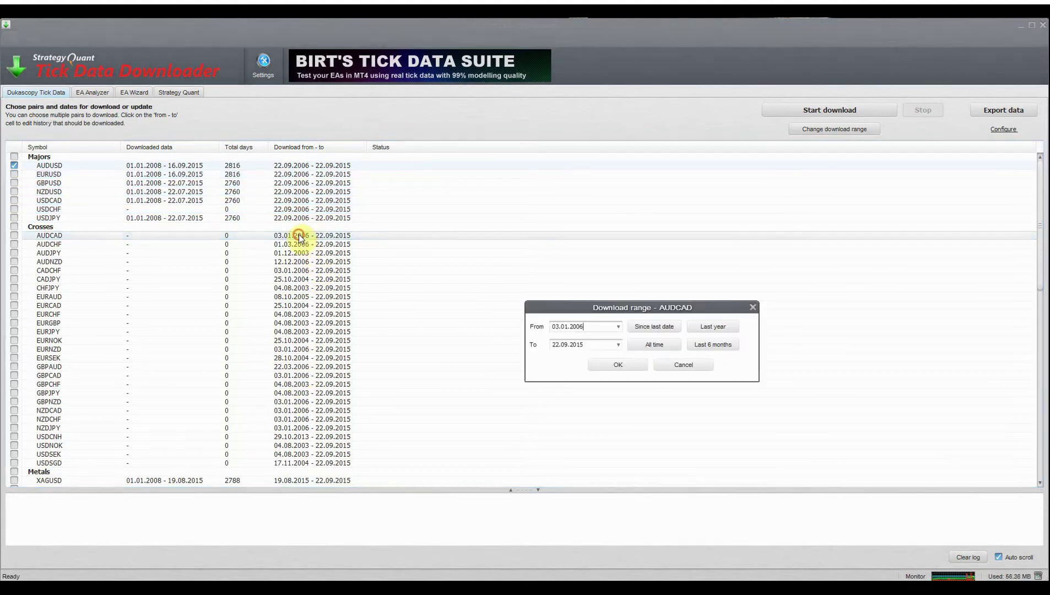
left_click(687, 363)
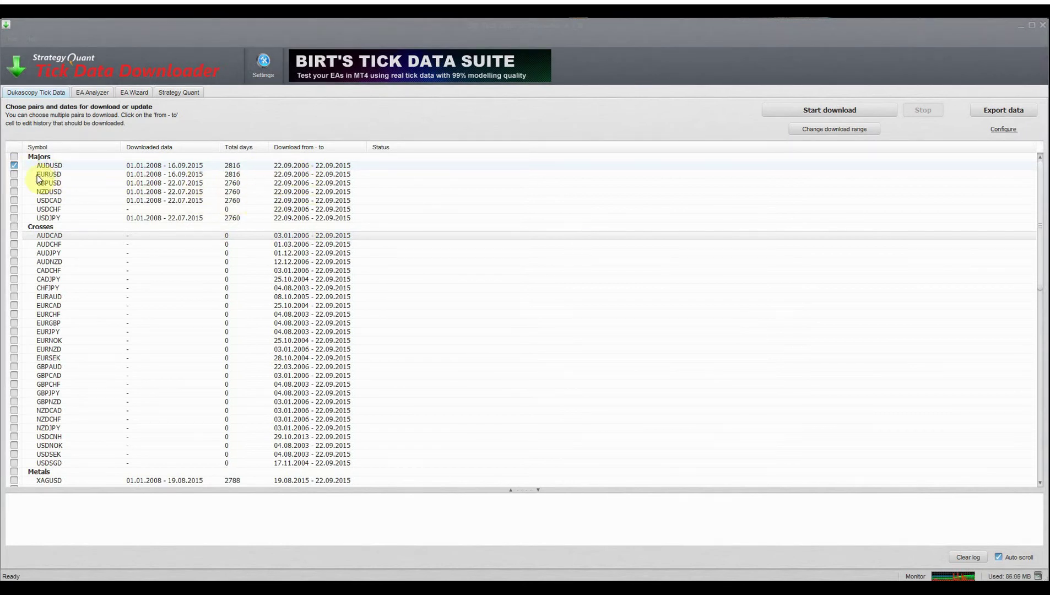
- Switch the download selection from AUDUSD to EURUSD and set EURUSD's download start date to 16.09.2006
left_click(15, 168)
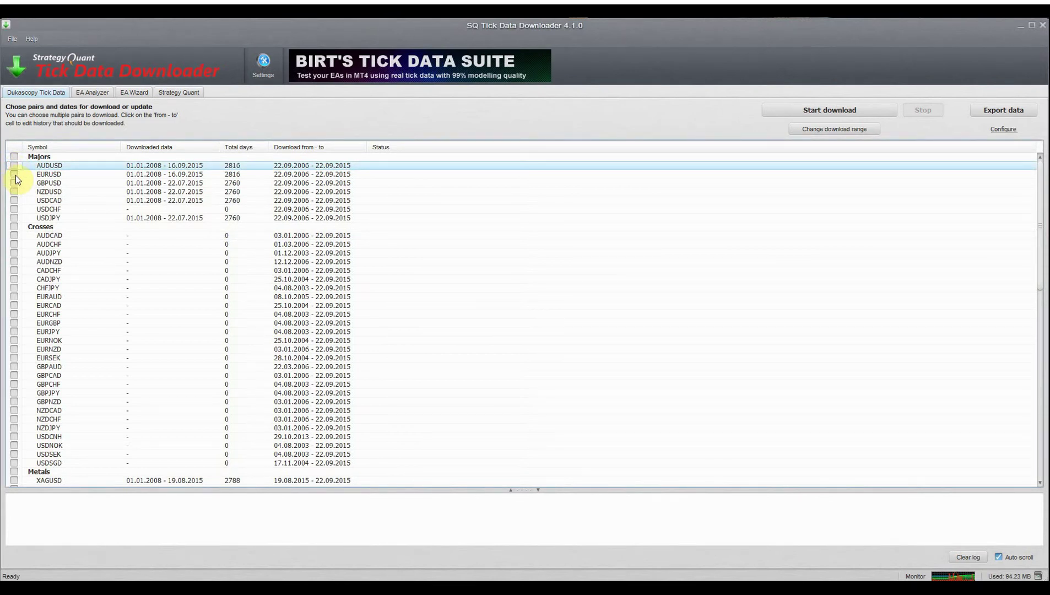
left_click(15, 176)
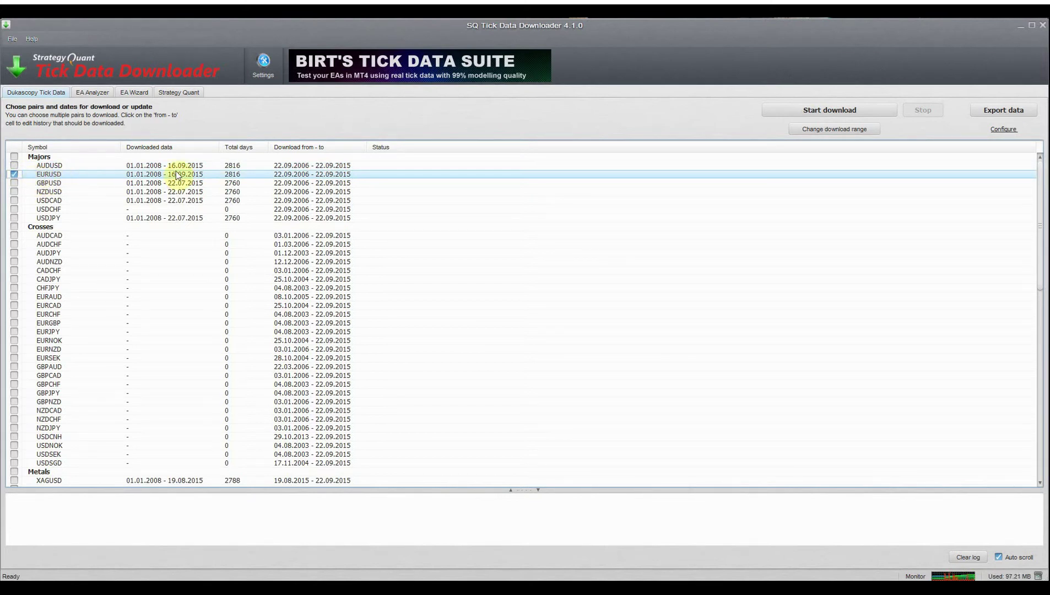
left_click(299, 177)
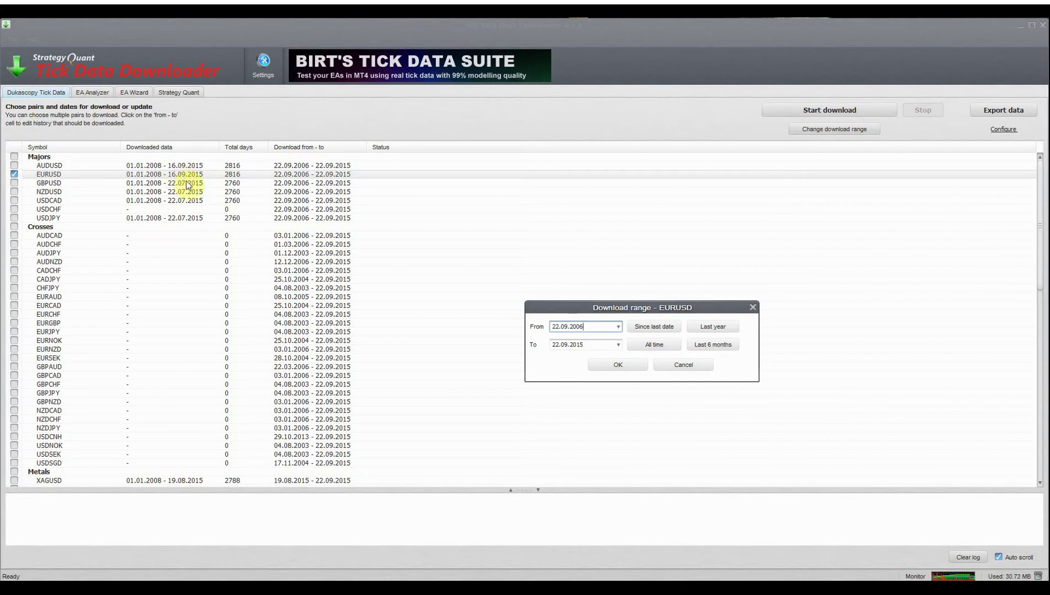
left_click(558, 326)
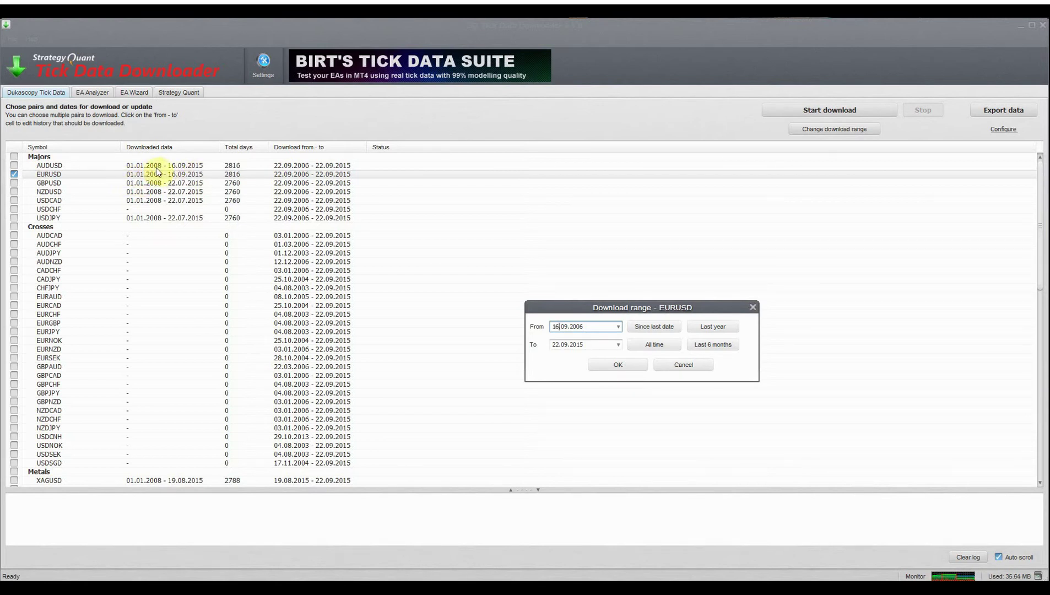
left_click(556, 326)
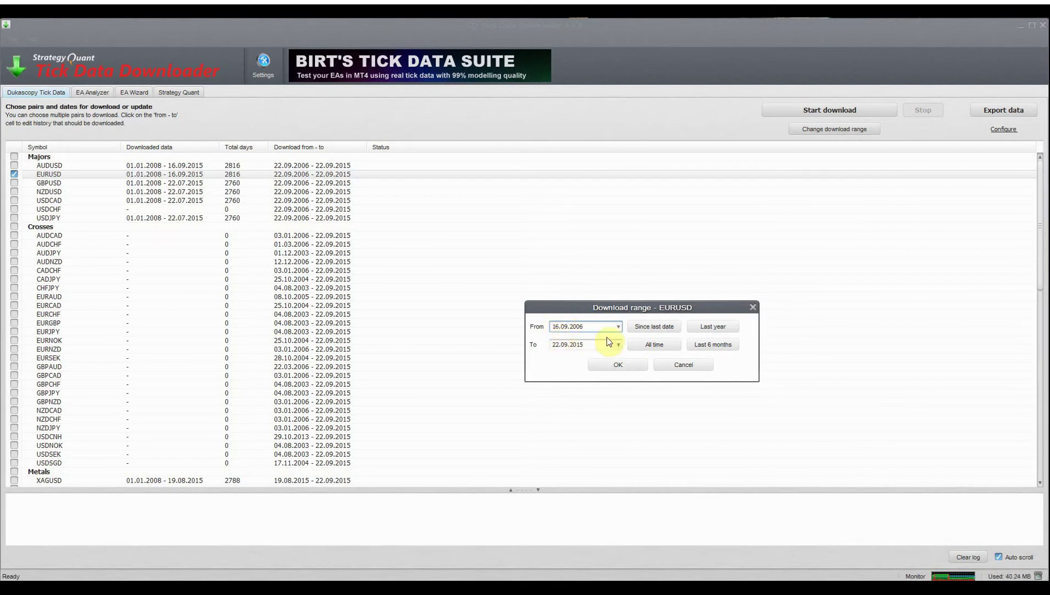
left_click(619, 365)
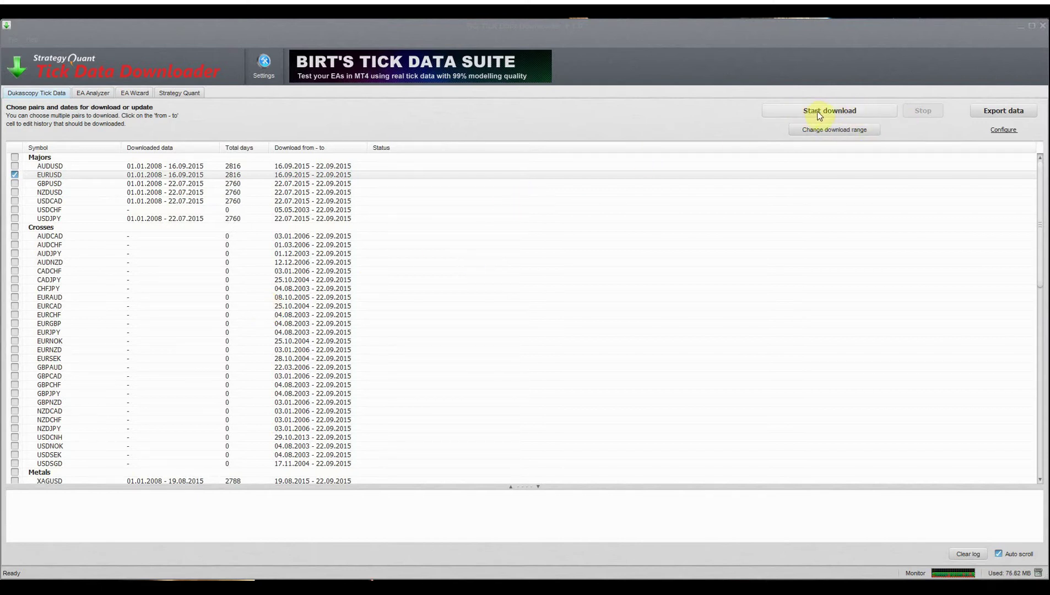
- Download the EURUSD tick data for the range 16.09.2015 to 22.09.2015
left_click(833, 111)
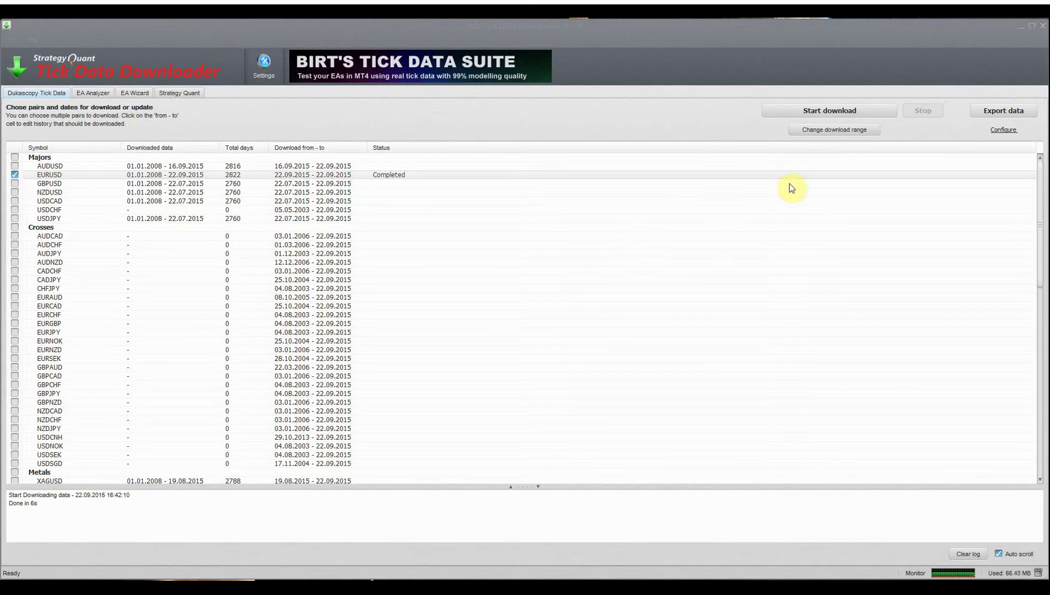
- Open the export configuration and keep generation limited to data from 01.01.2015 to 31.08.2015 after trying the all-data option
left_click(1004, 131)
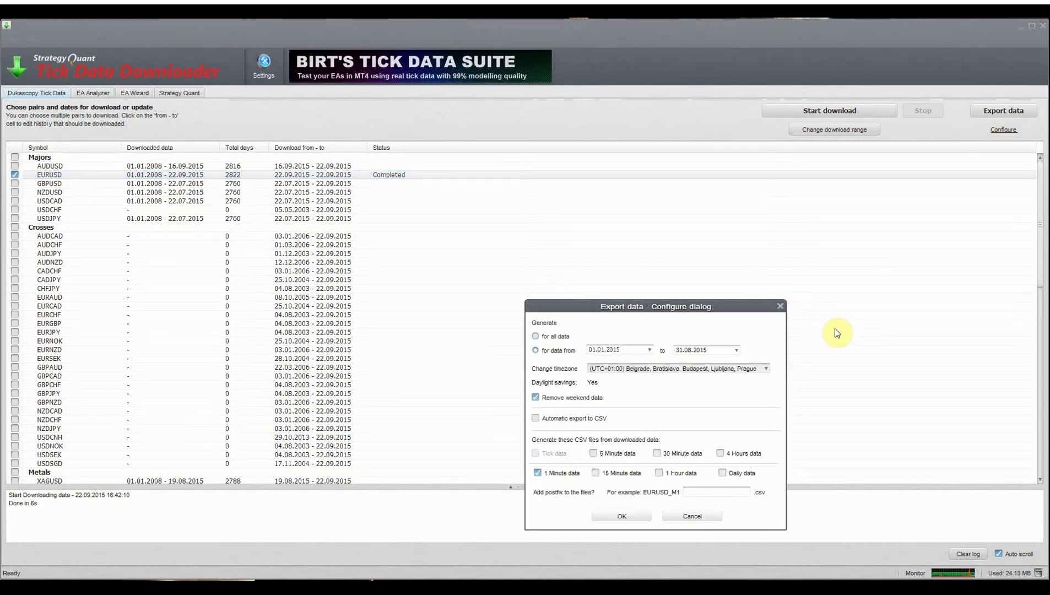
left_click_drag(669, 308, 551, 197)
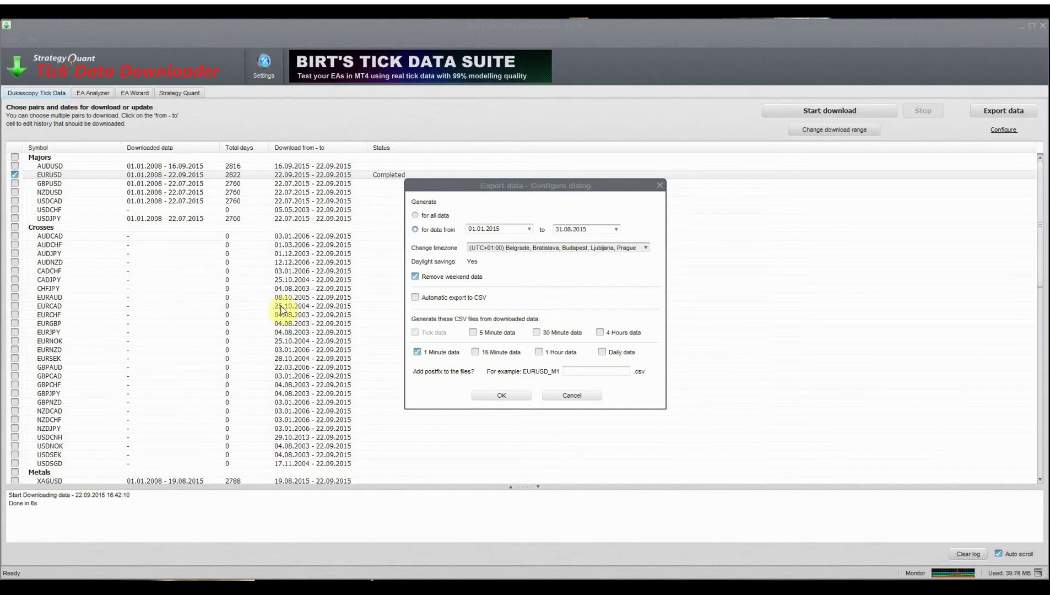
left_click(416, 215)
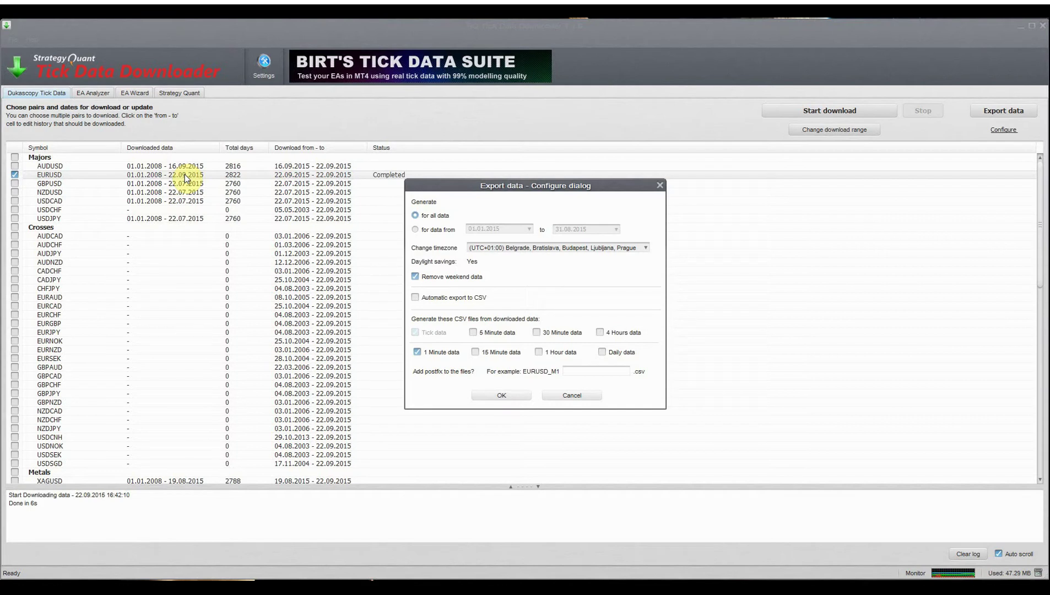
left_click(415, 229)
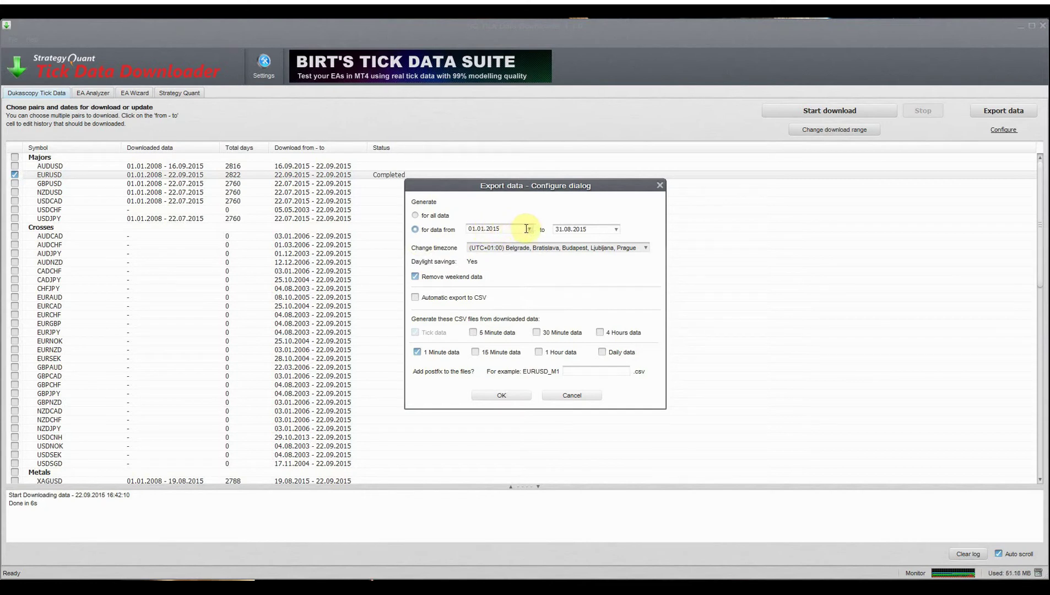
left_click(600, 228)
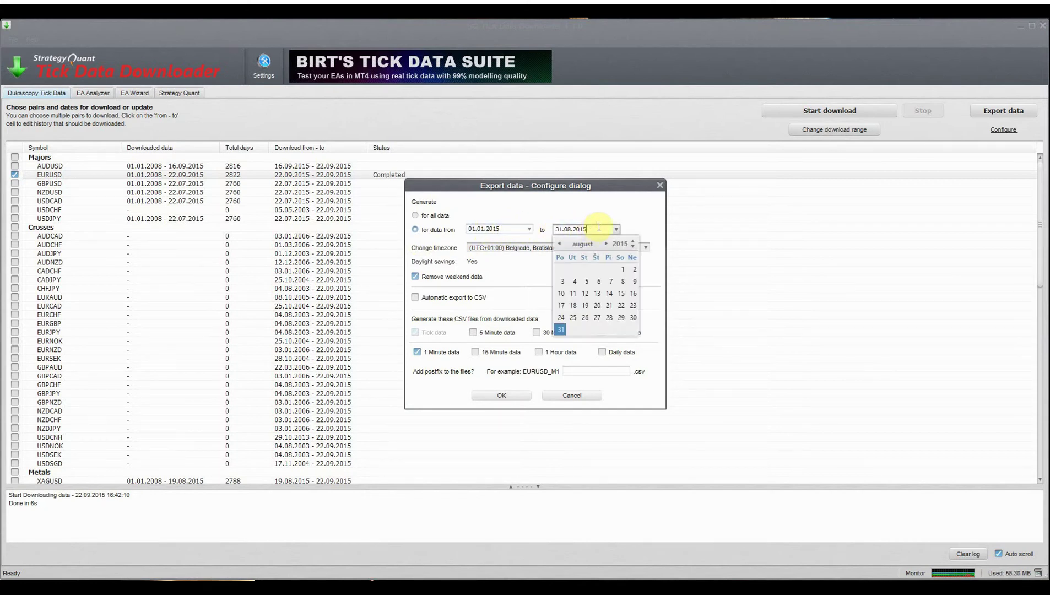
left_click(615, 228)
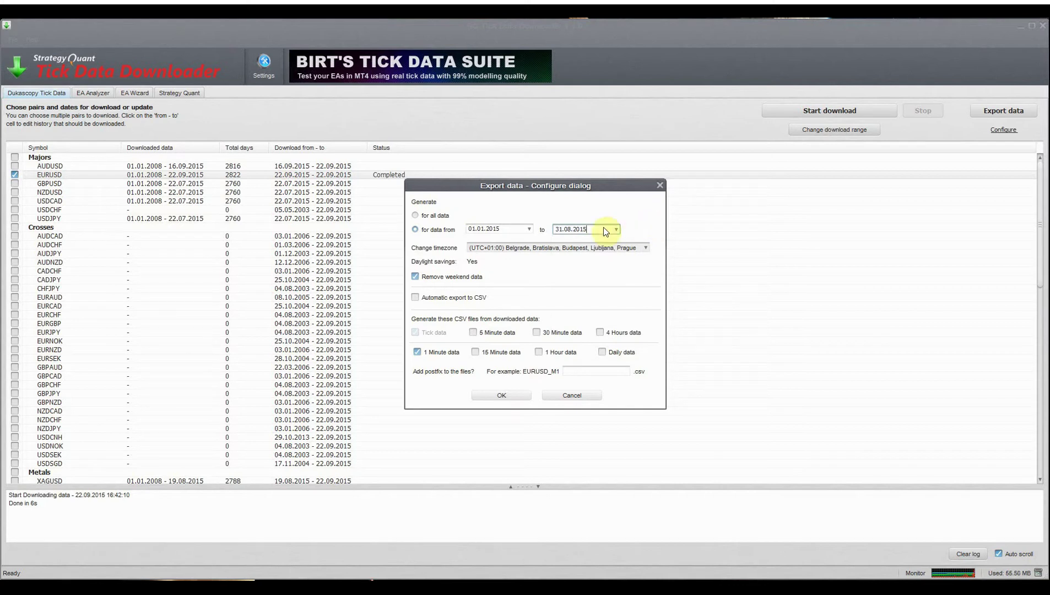
- Change the export timezone to (UTC+01:00) Sarajevo, Skopje, Warsaw, Zagreb
left_click_drag(504, 186, 448, 142)
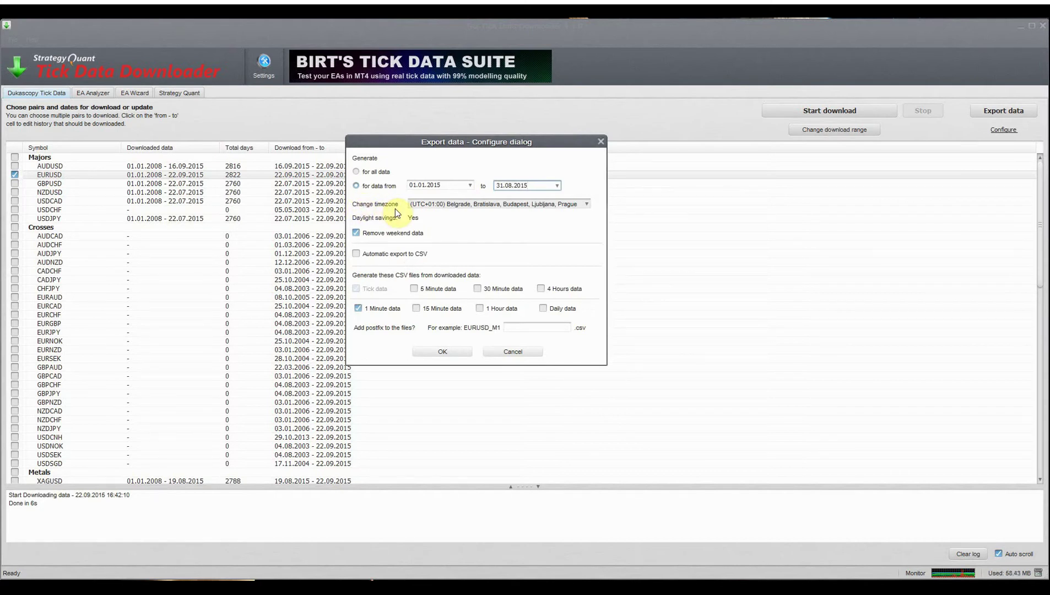
left_click(585, 204)
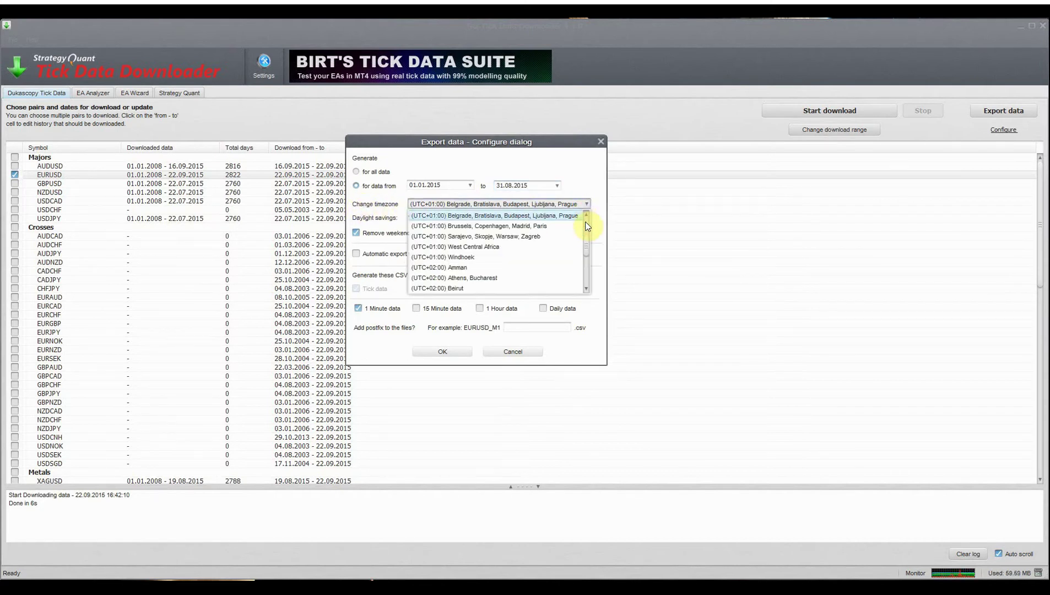
scroll(587, 240, "up", 7)
scroll(587, 241, "down", 6)
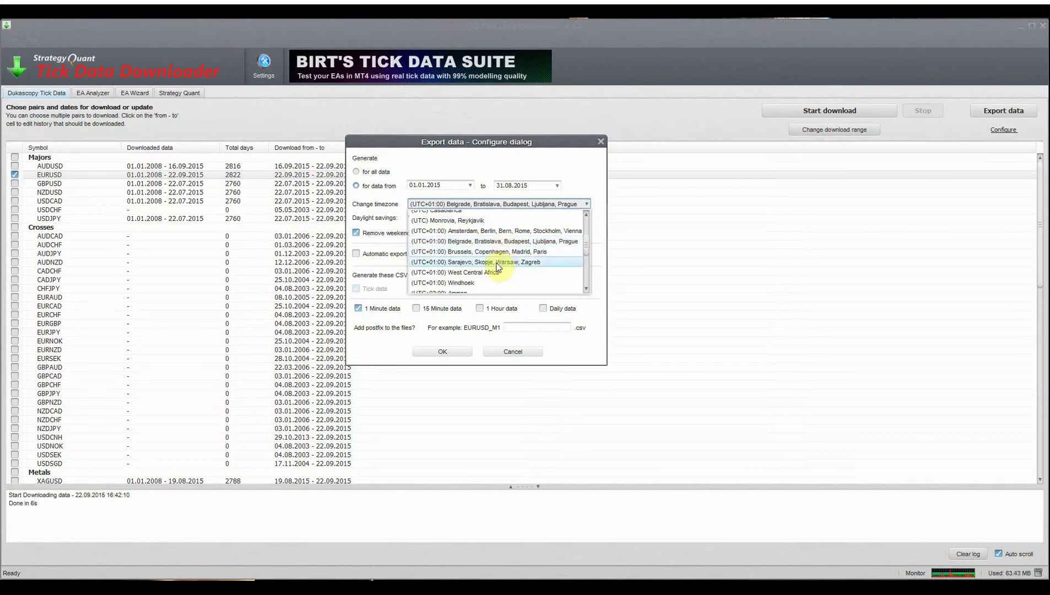
left_click(527, 264)
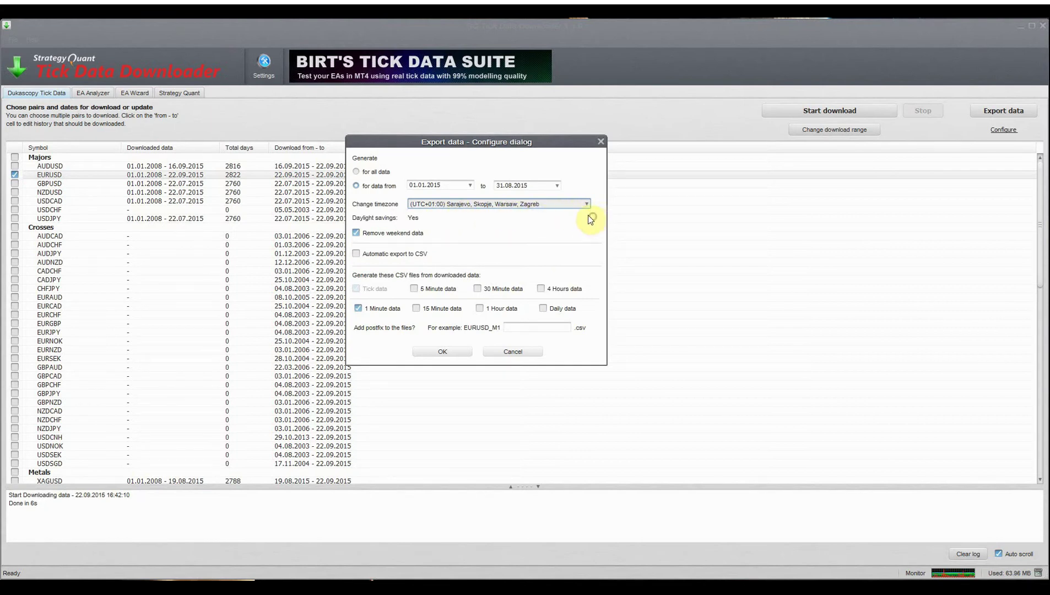
- Turn off weekend data removal and enable automatic export to CSV in the export configuration
left_click_drag(484, 147, 518, 147)
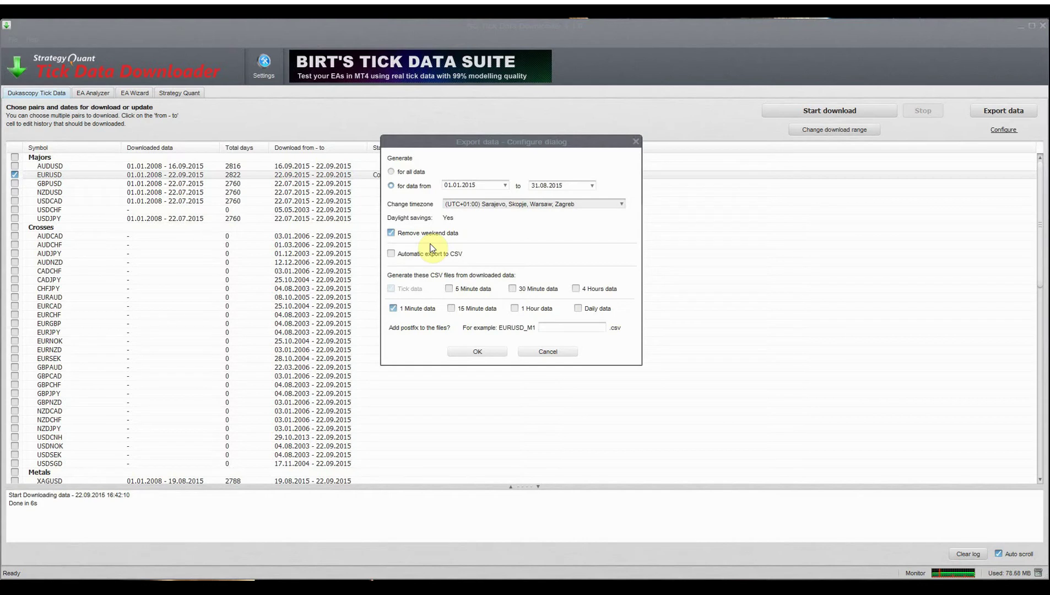
left_click(391, 233)
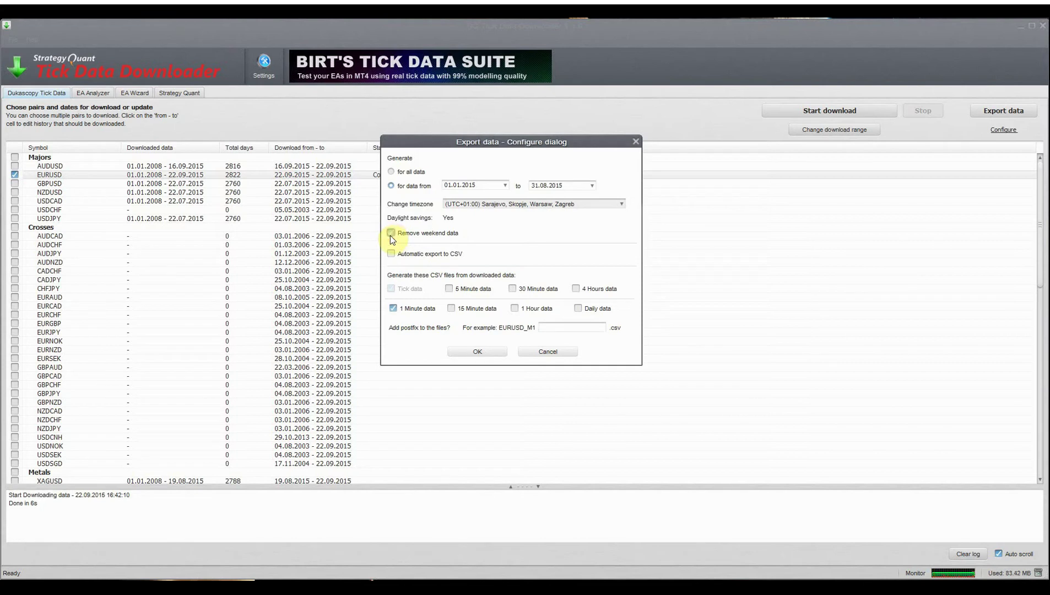
left_click(390, 233)
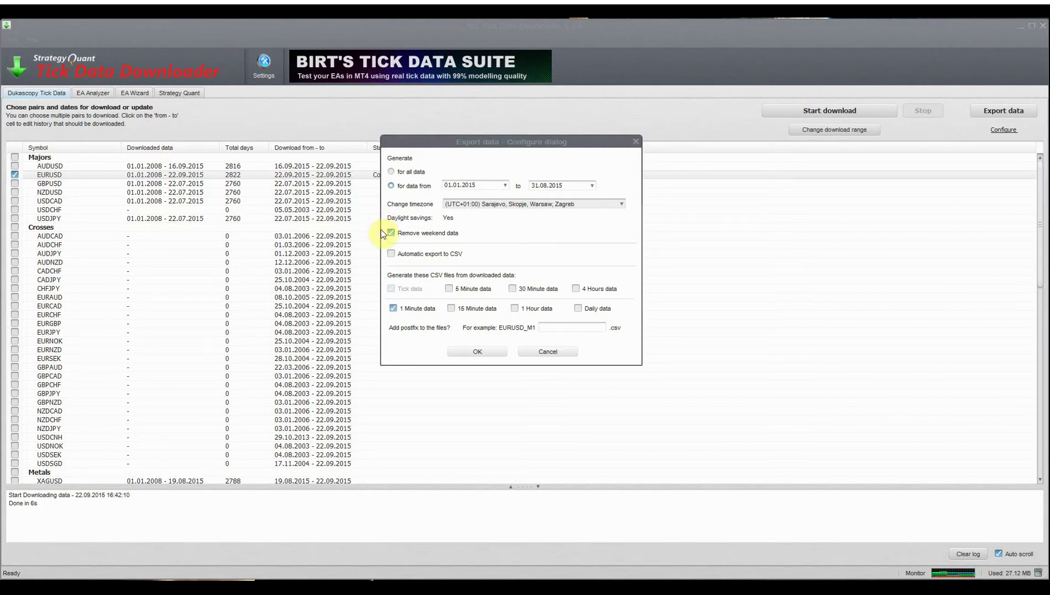
left_click(391, 254)
left_click(391, 233)
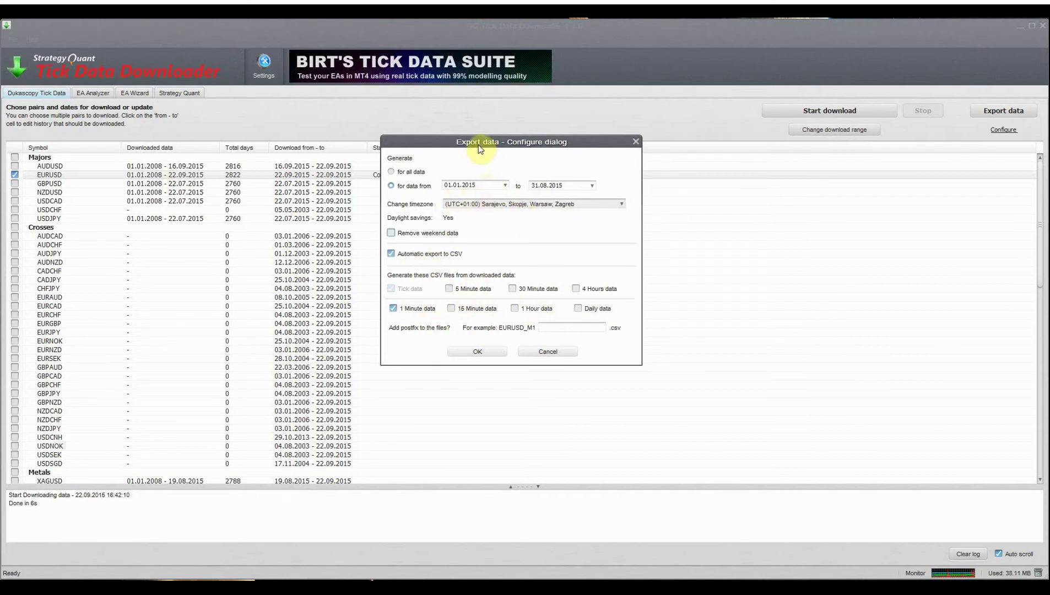
- Keep 1 Minute data as the selected CSV timeframe, leave the file postfix empty, and save the export configuration
left_click_drag(477, 146, 565, 142)
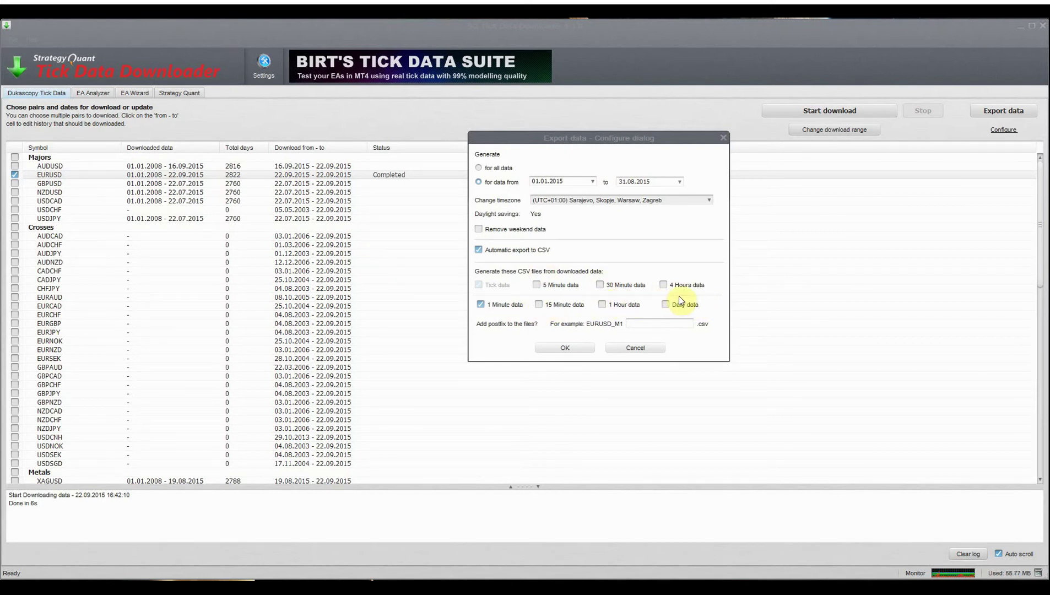
left_click(482, 305)
left_click(478, 304)
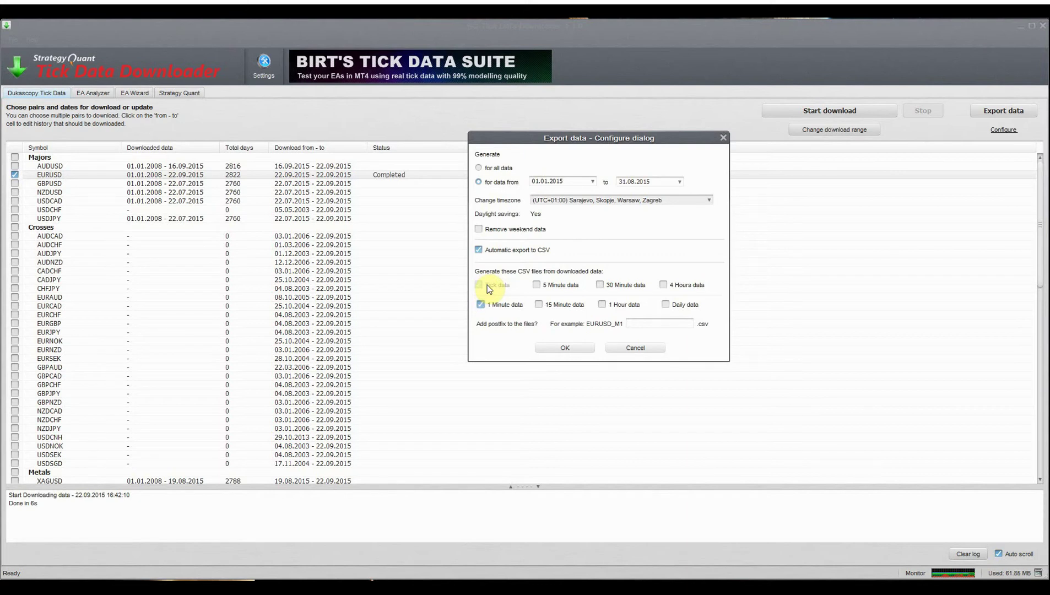
left_click(633, 324)
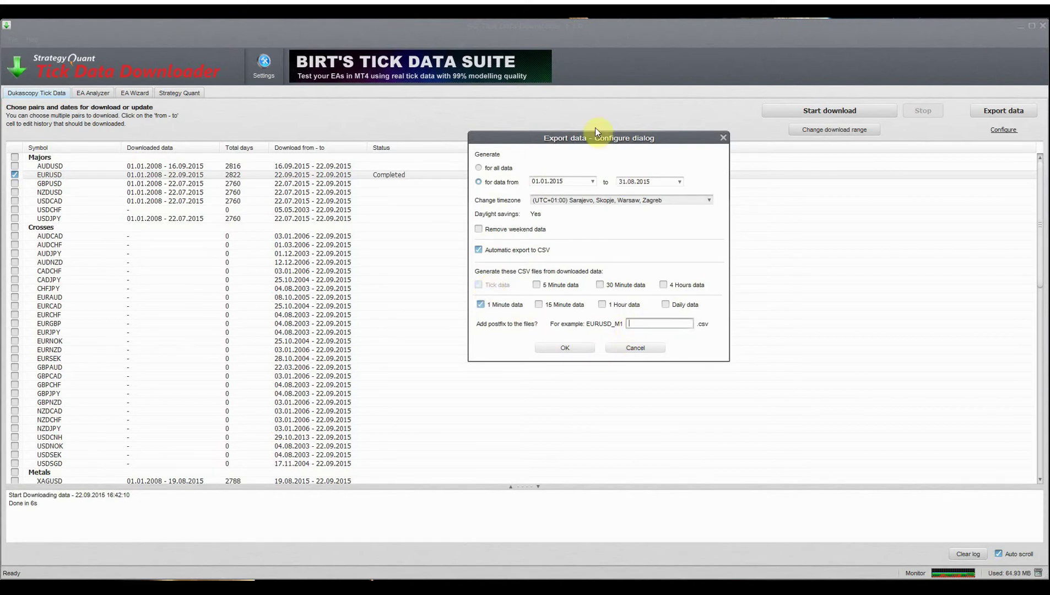
left_click_drag(595, 136, 451, 128)
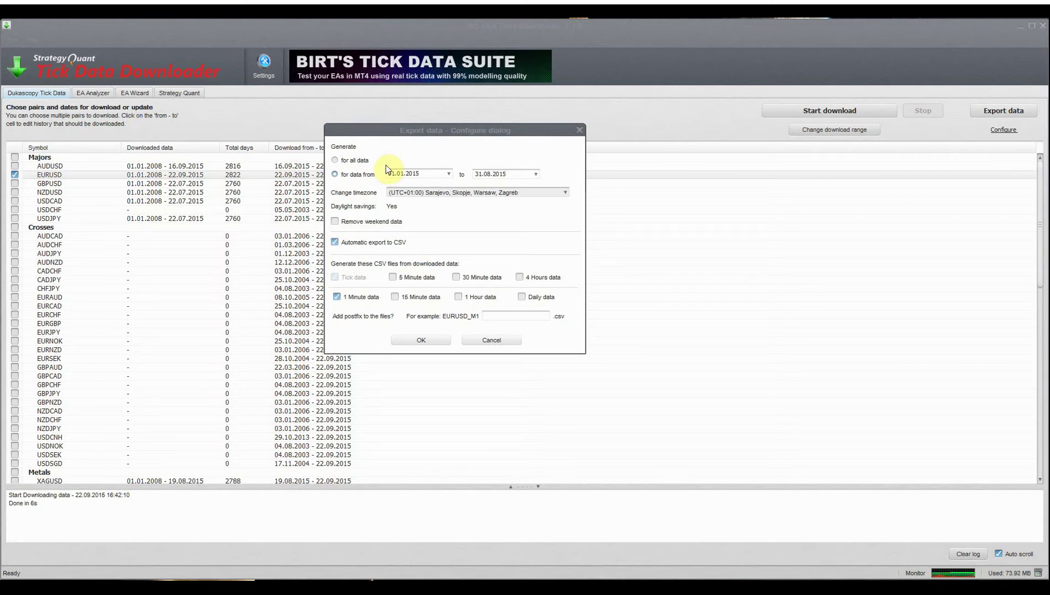
left_click_drag(429, 132, 473, 158)
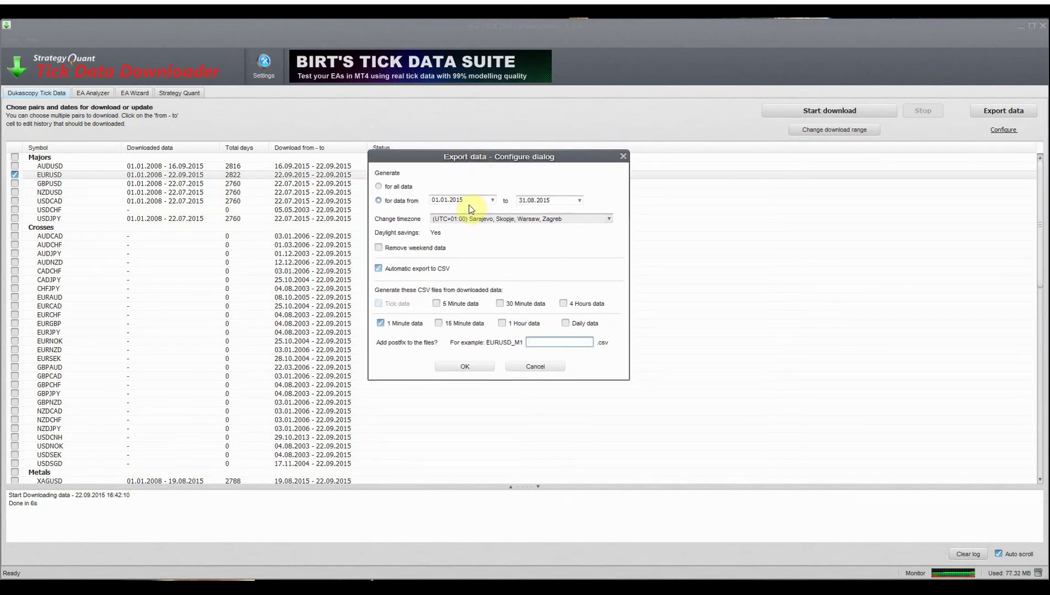
left_click(465, 365)
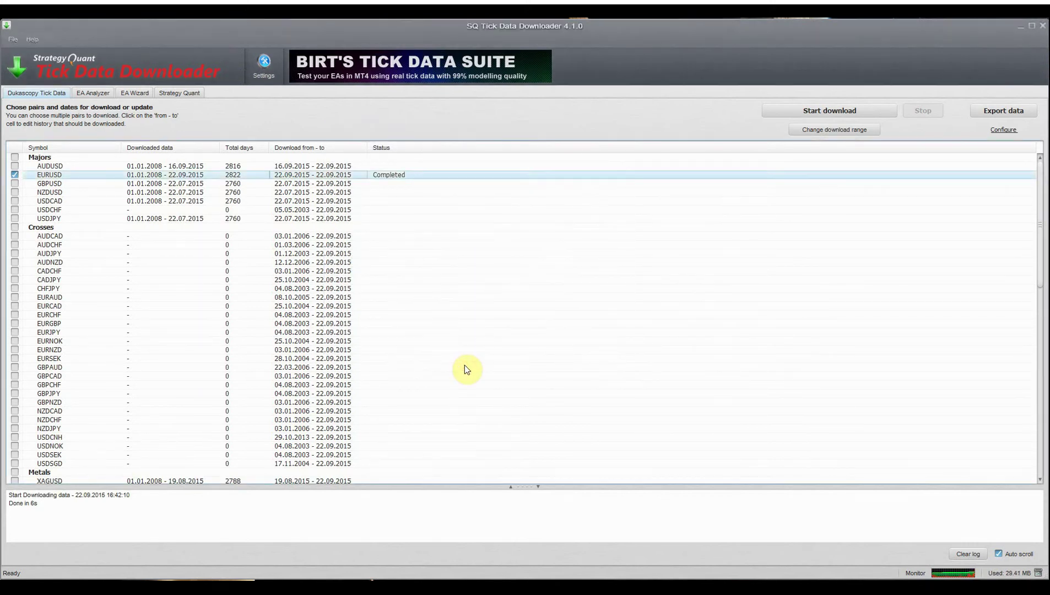
- Set the export configuration's date range to 01.07.2015 through 22.09.2015 and export the EURUSD data
left_click(1003, 130)
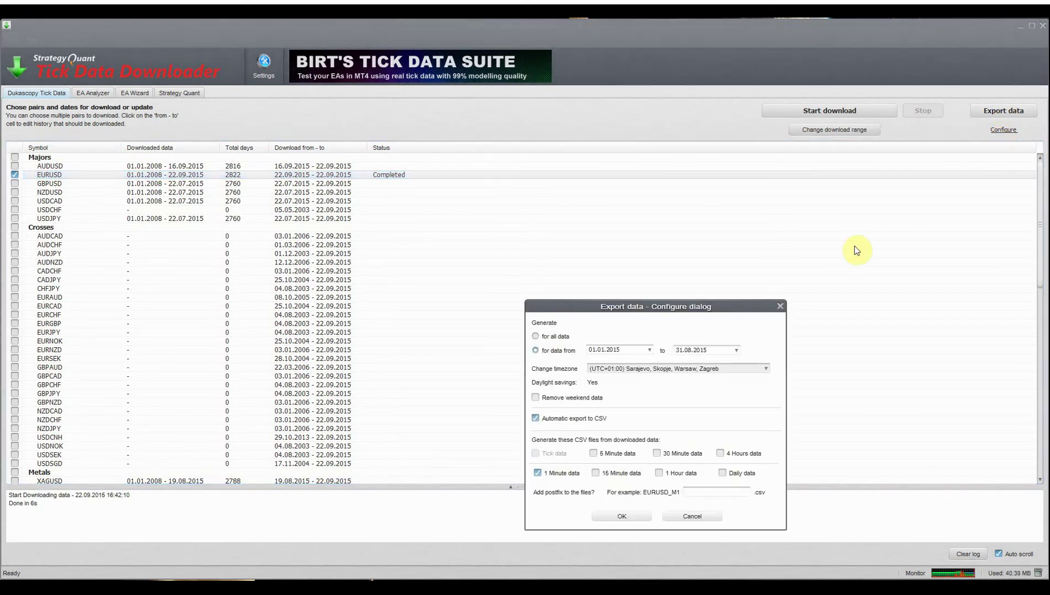
left_click(605, 349)
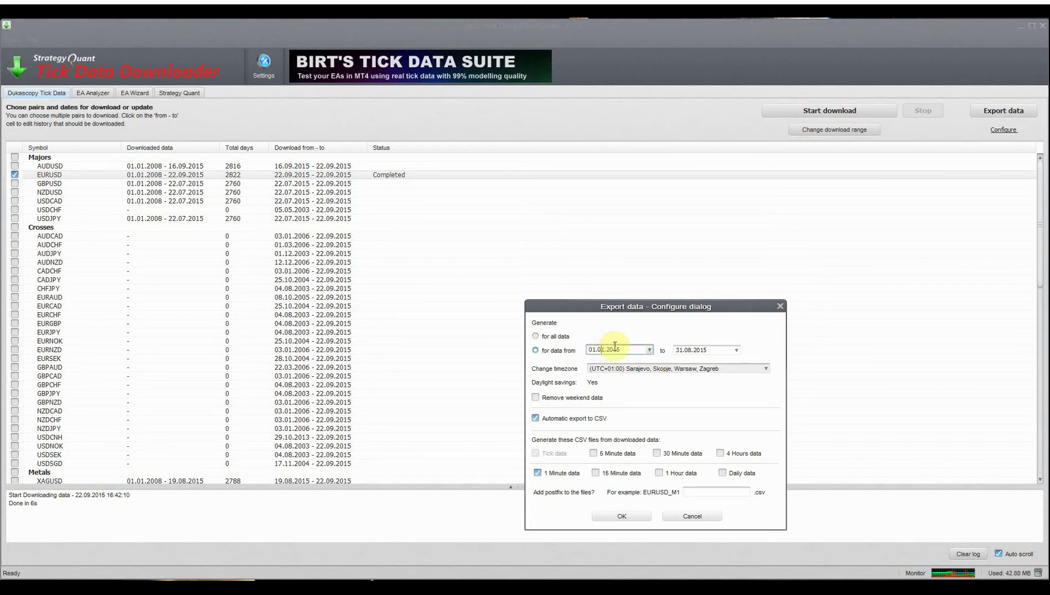
left_click(615, 347)
type("7")
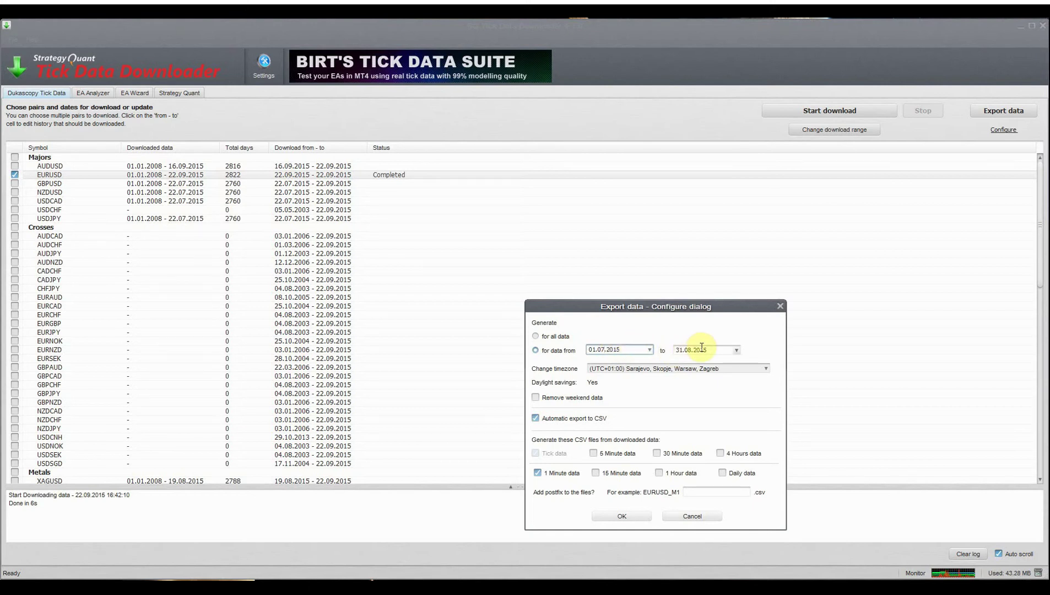
left_click(736, 350)
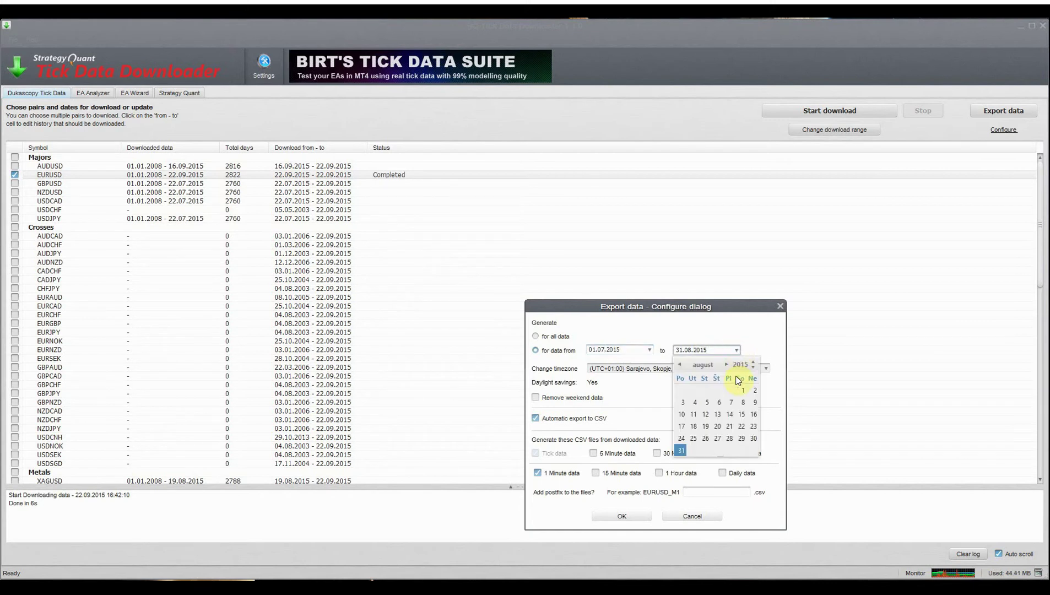
left_click(726, 365)
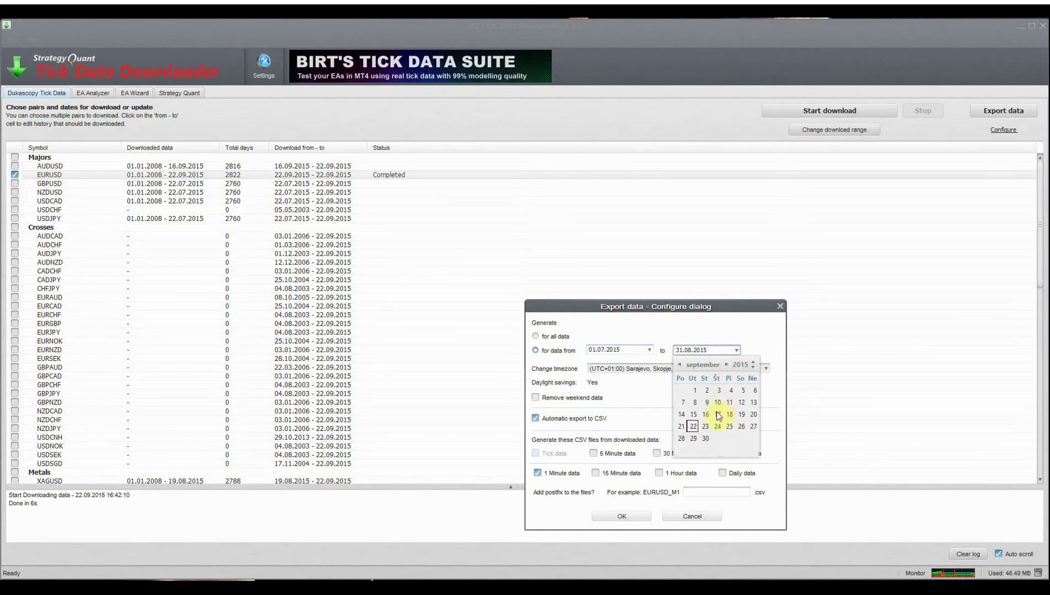
left_click(693, 427)
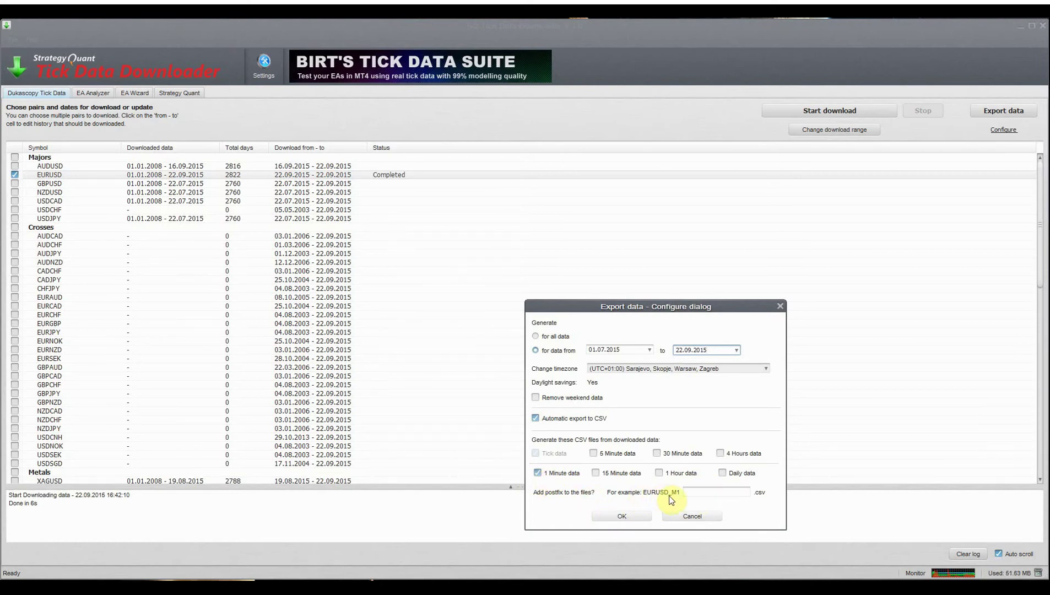
left_click(623, 517)
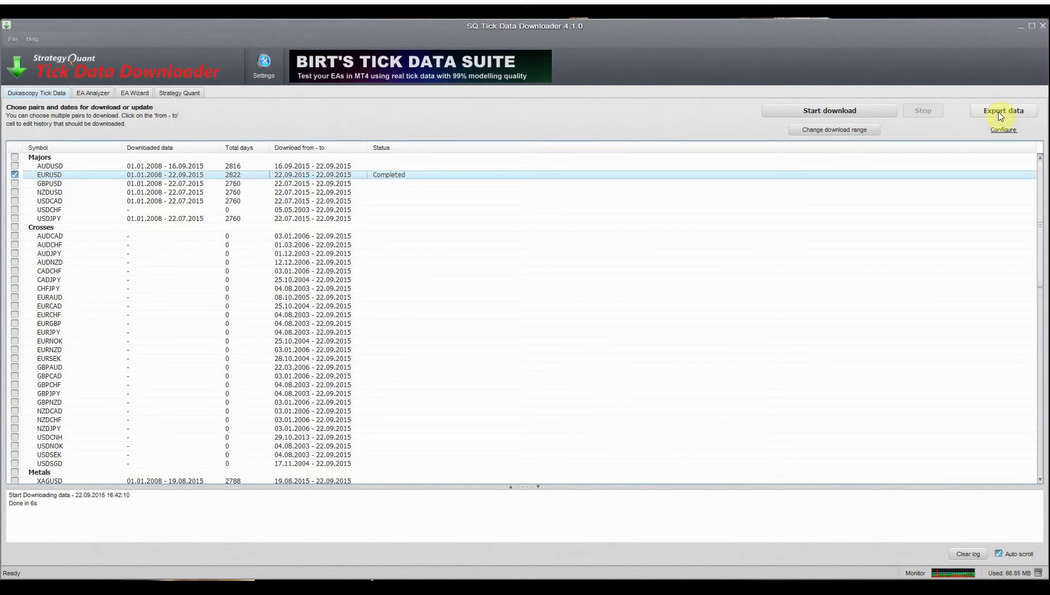
left_click(999, 112)
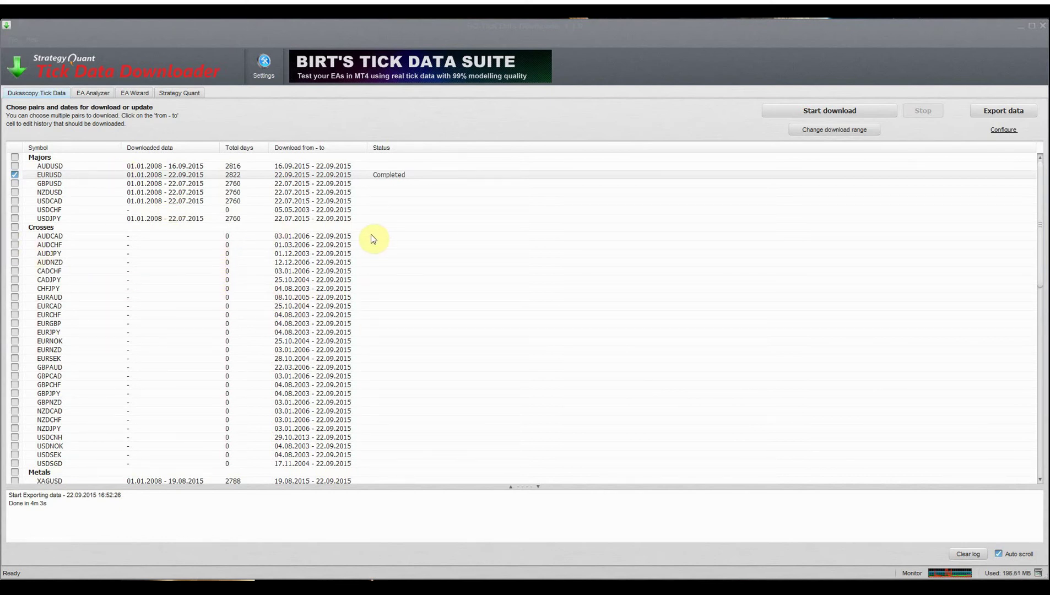
- Review EURUSD's download range dates and close the range settings
left_click(300, 176)
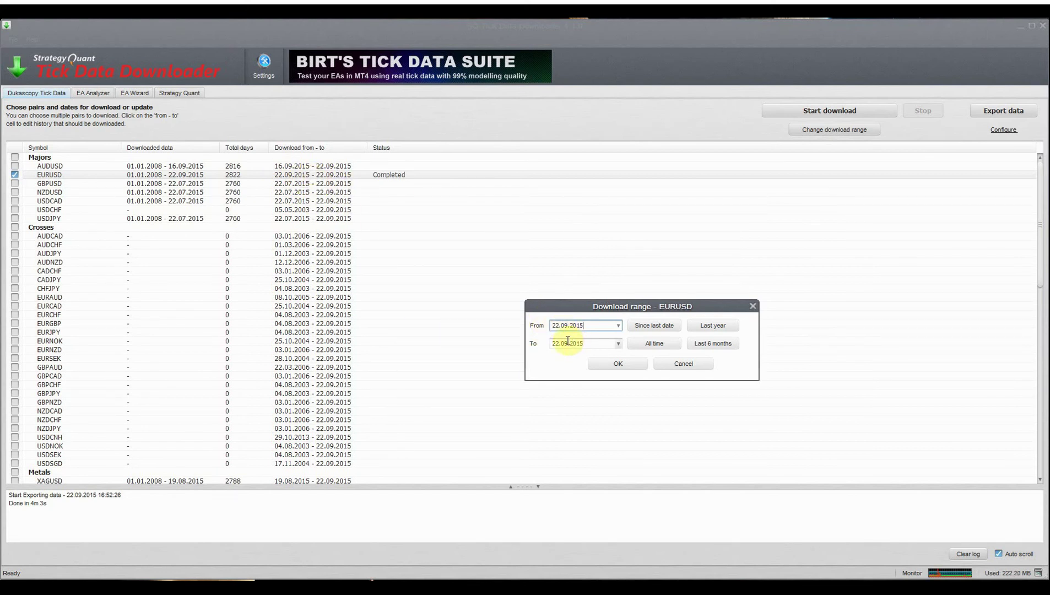
left_click_drag(633, 308, 553, 226)
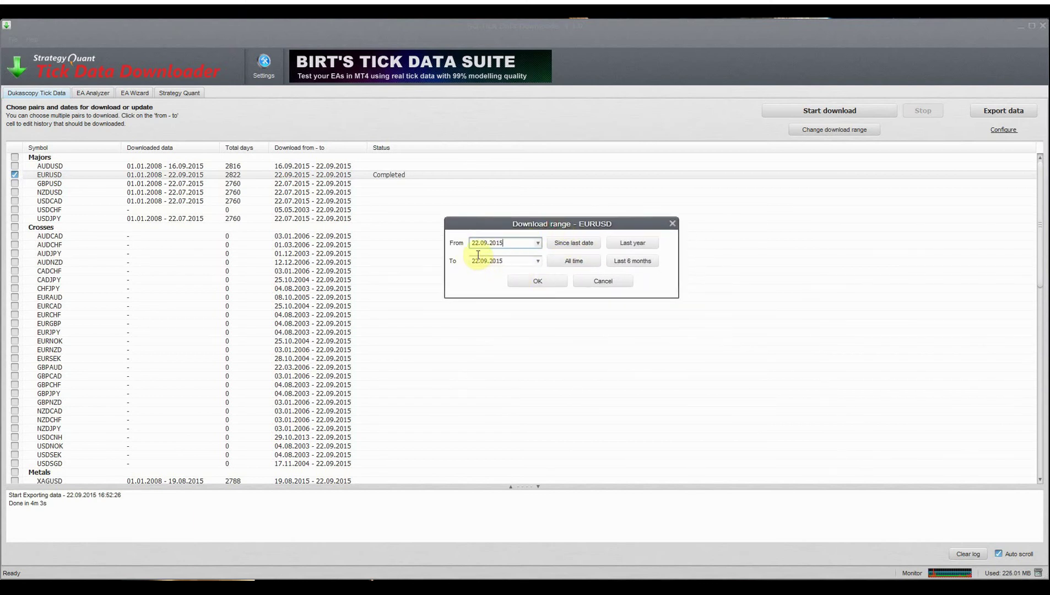
key("Return")
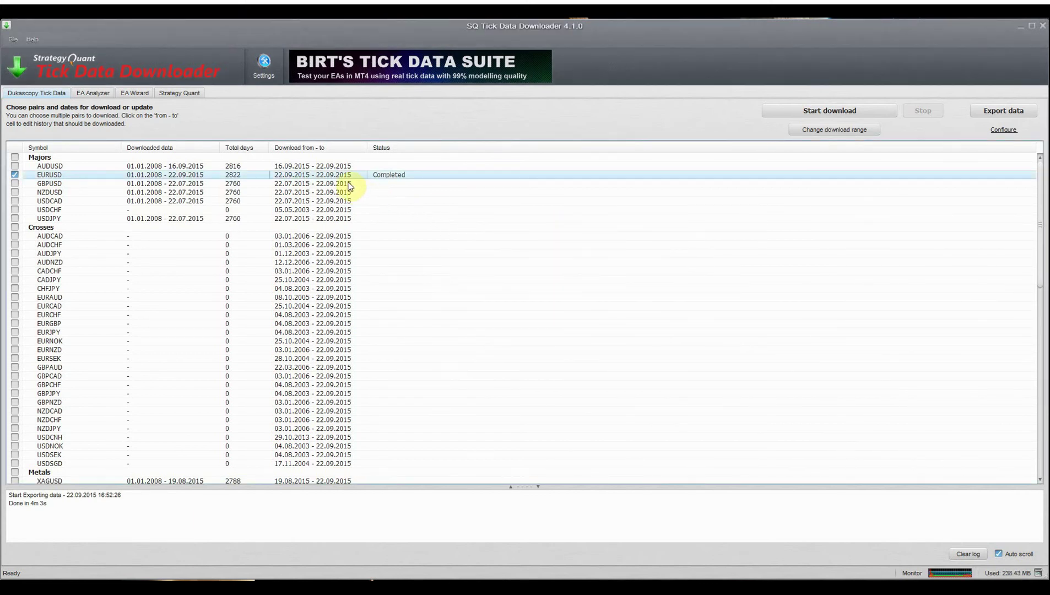
- Try the since-last-date, last-year and all-time presets for AUDUSD's download range
left_click(321, 166)
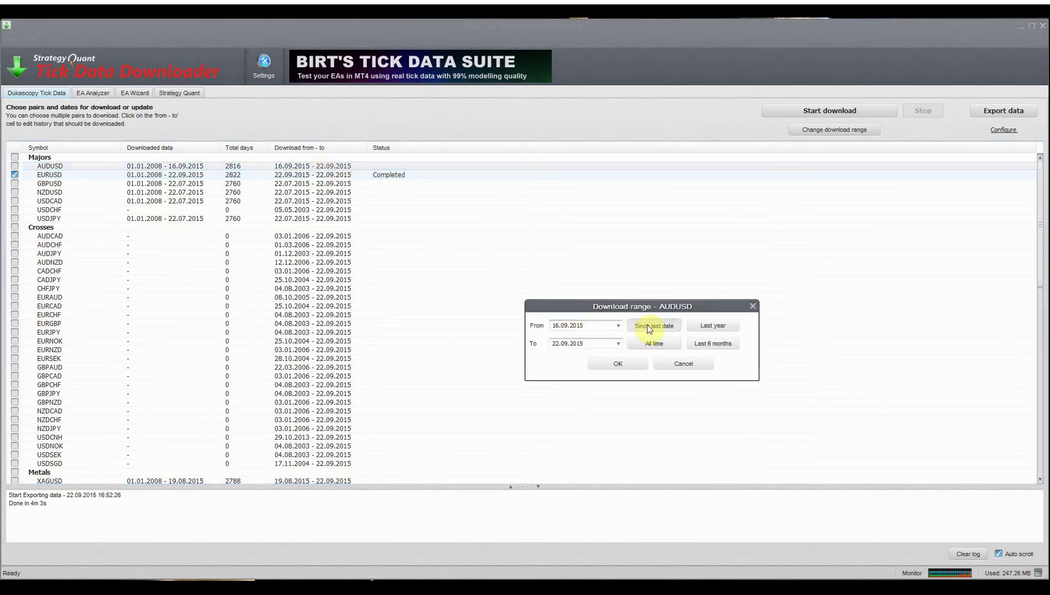
left_click(646, 326)
left_click(321, 166)
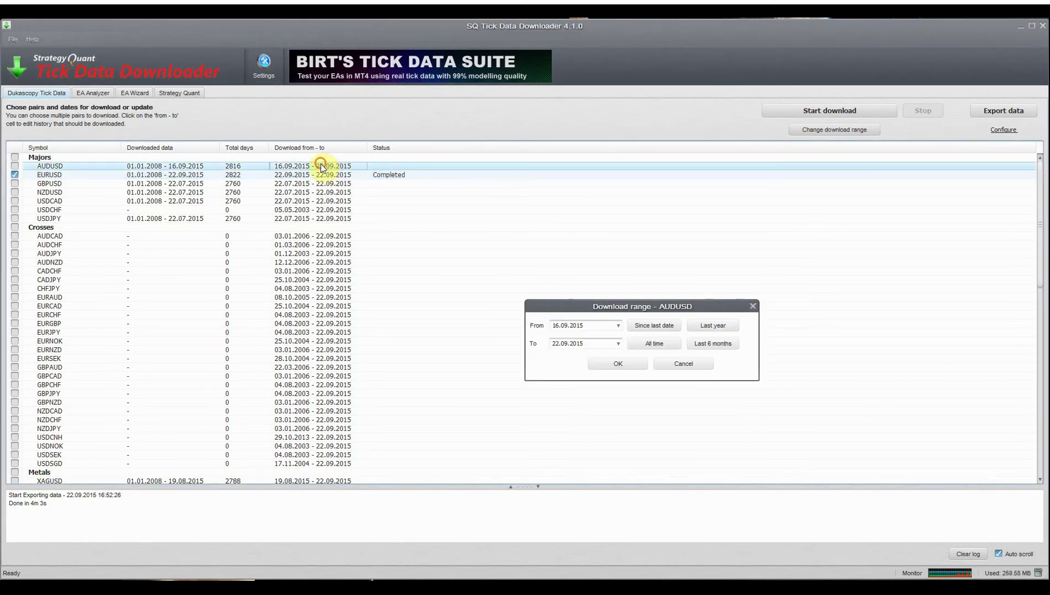
left_click(566, 329)
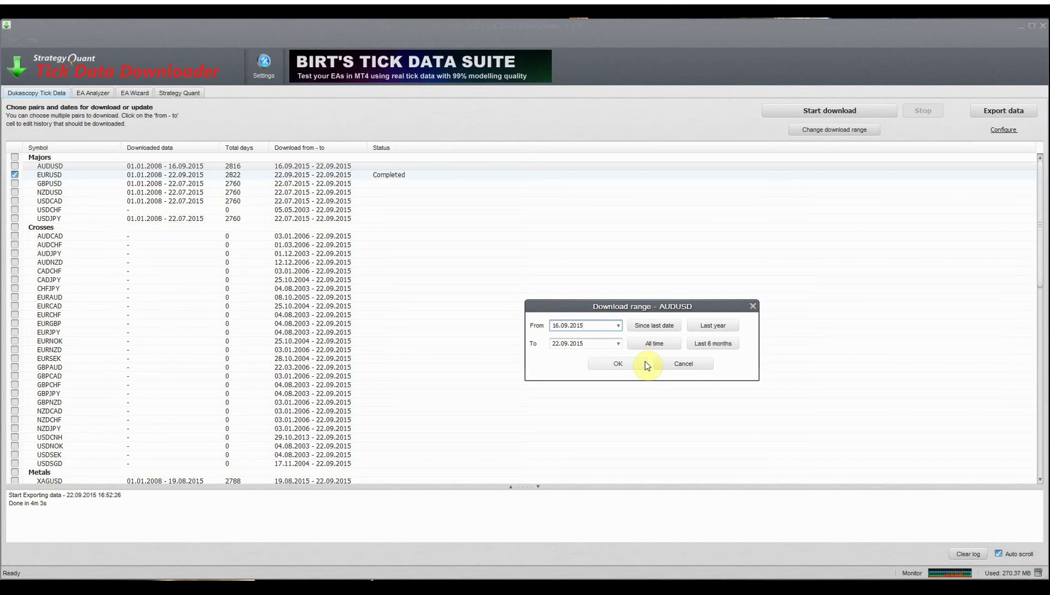
left_click(711, 326)
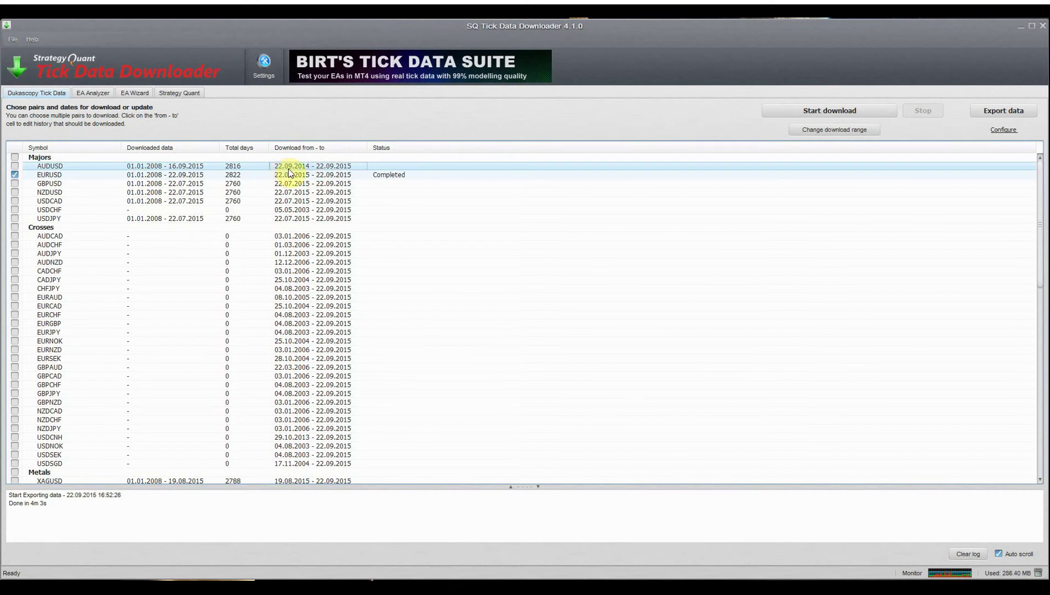
left_click(338, 168)
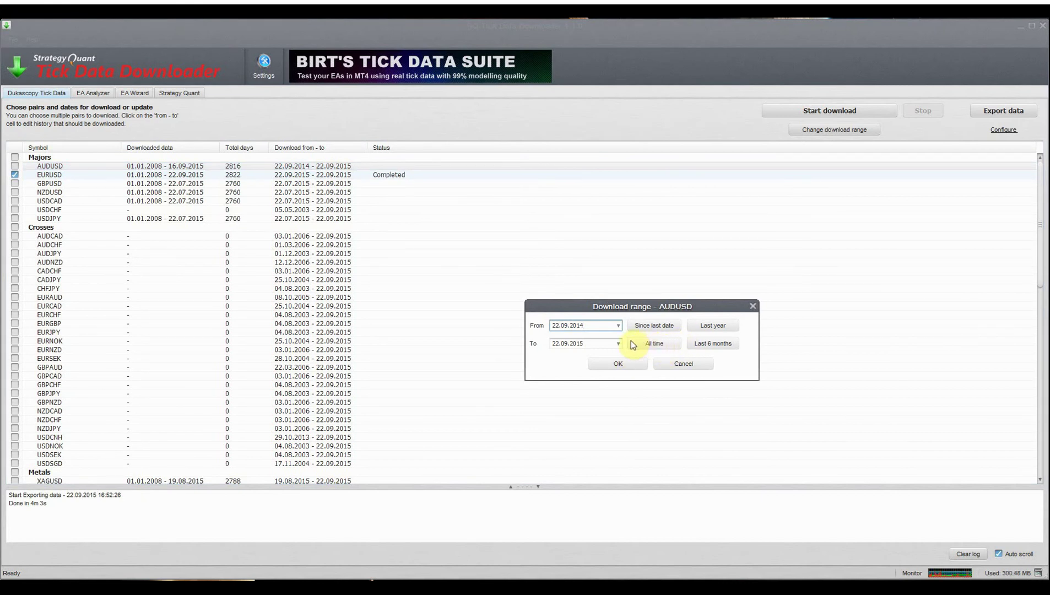
left_click(656, 344)
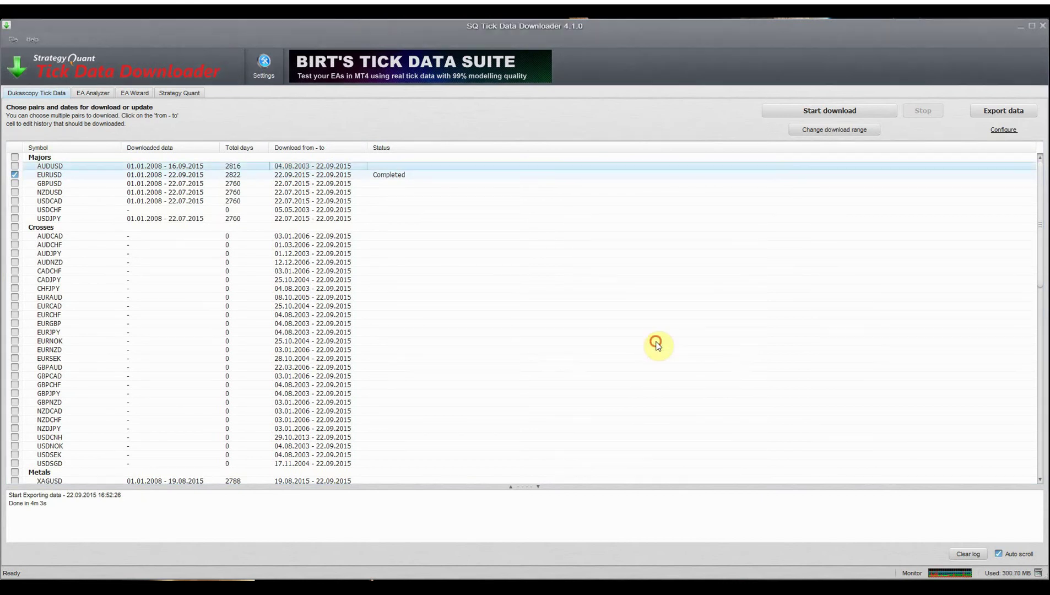
- Set AUDUSD's download range to the last 6 months
left_click(311, 165)
left_click_drag(644, 305, 547, 226)
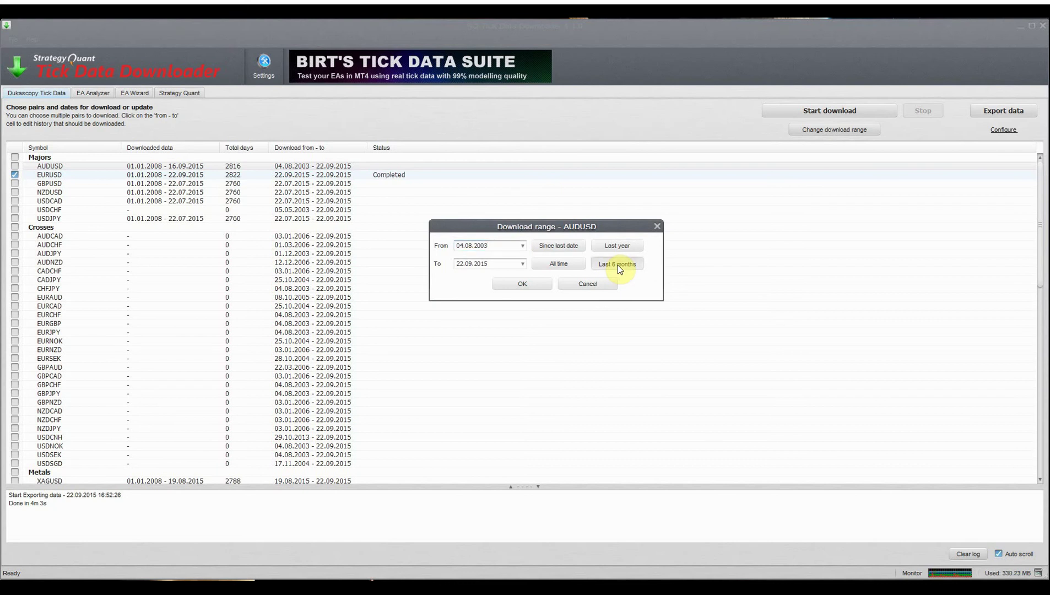
left_click(618, 264)
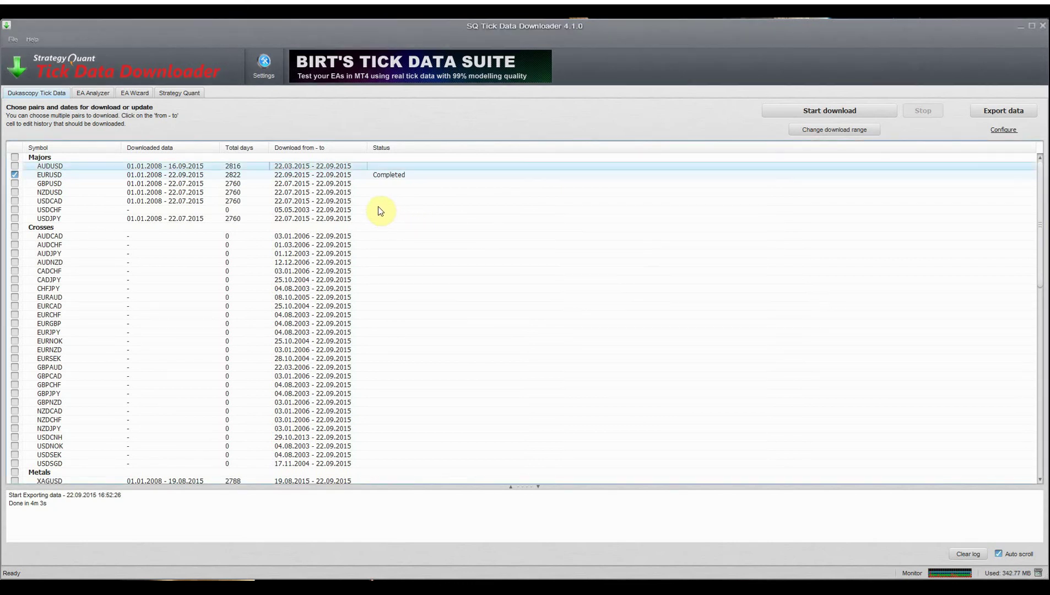
- Look at the preset options in EURUSD's download range and cancel without changing the dates
left_click(314, 175)
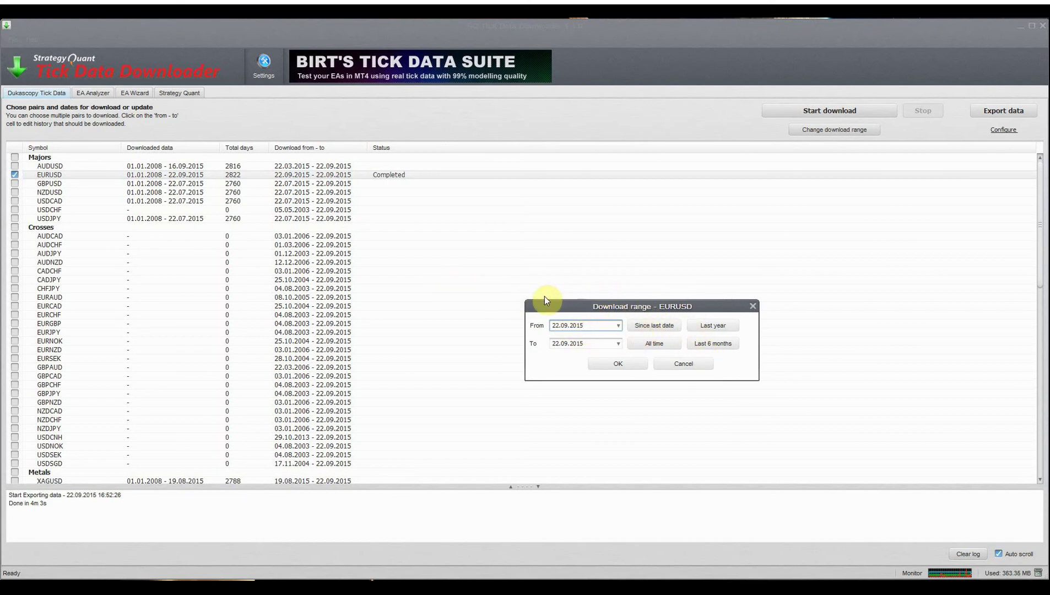
left_click_drag(644, 310, 530, 232)
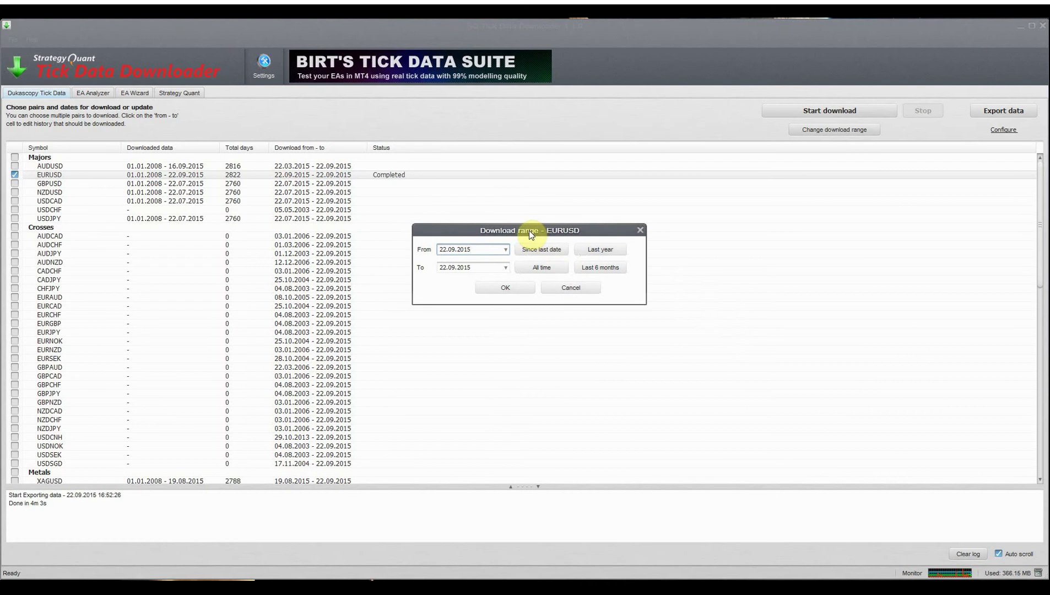
left_click(572, 287)
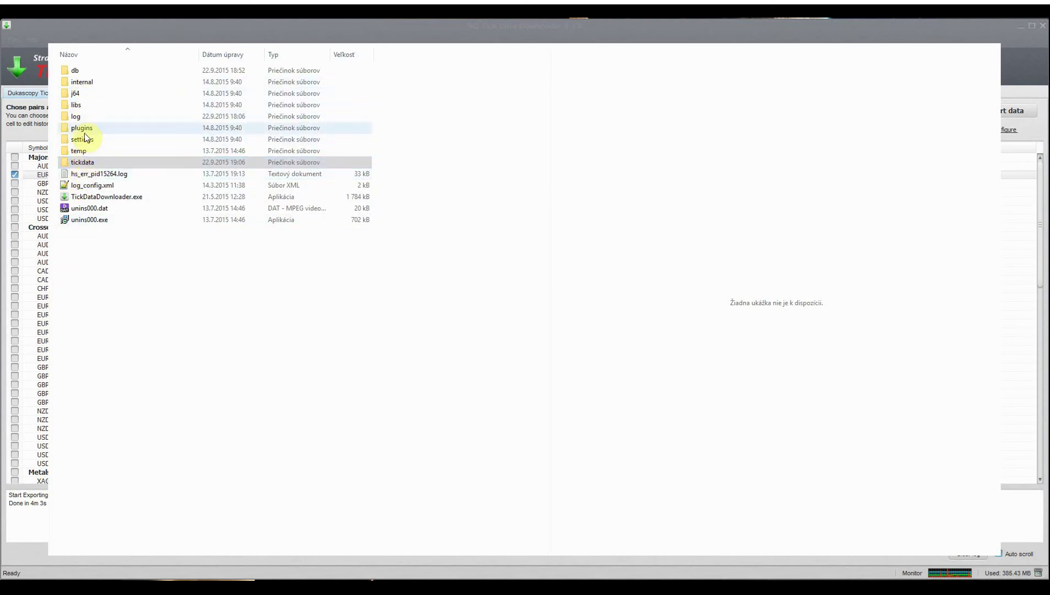
- In the file manager, open the 2015 folder of the EURUSD data inside the tickdata folder
double_click(92, 165)
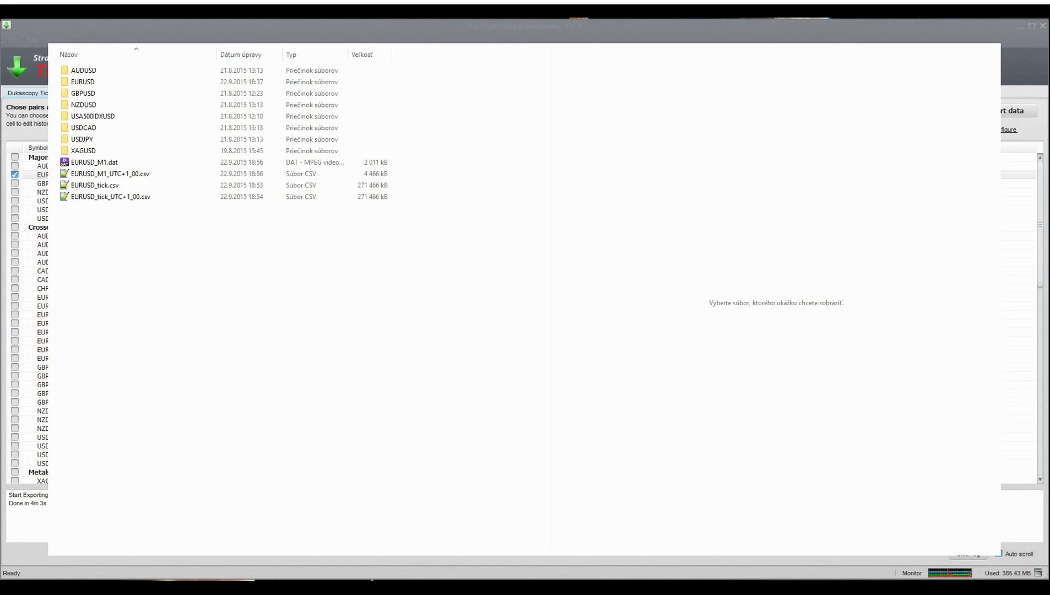
double_click(86, 82)
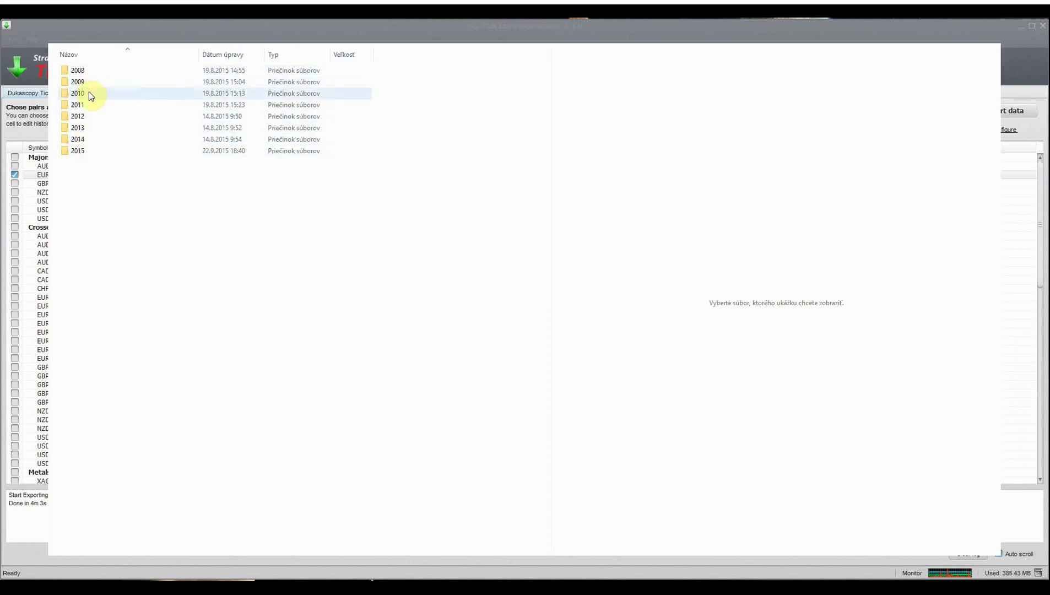
double_click(85, 151)
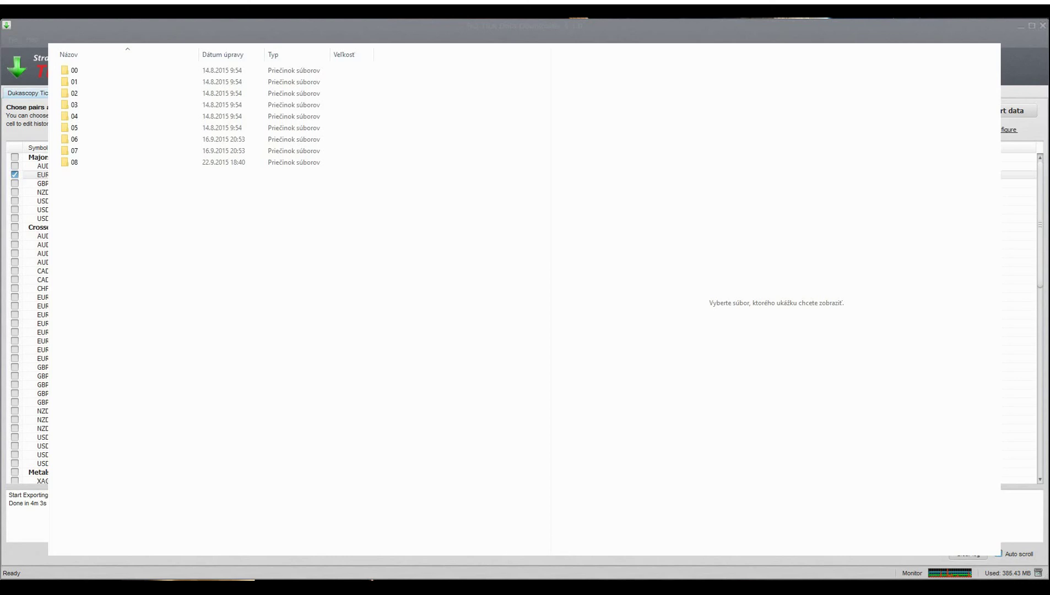
- Look over the month folders of 2015 and open day folder 22 inside month folder 08
left_click(82, 72)
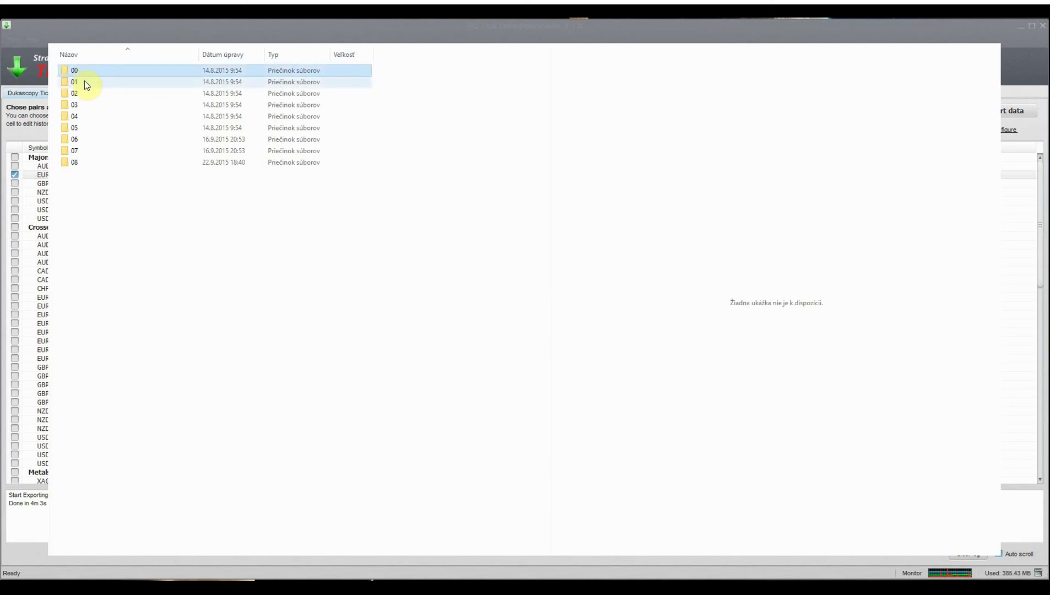
left_click(84, 82)
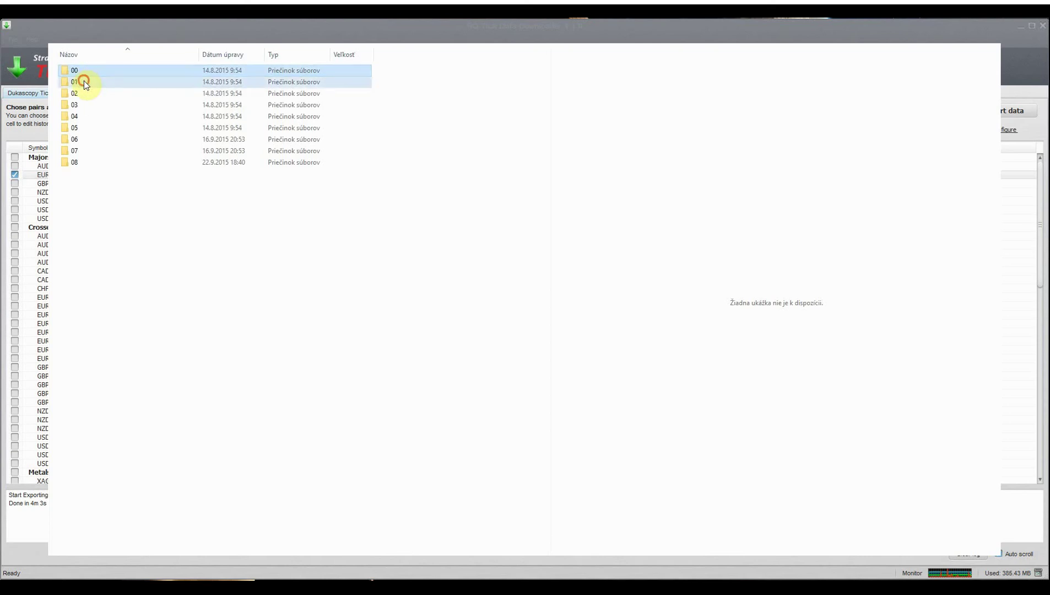
left_click(80, 164)
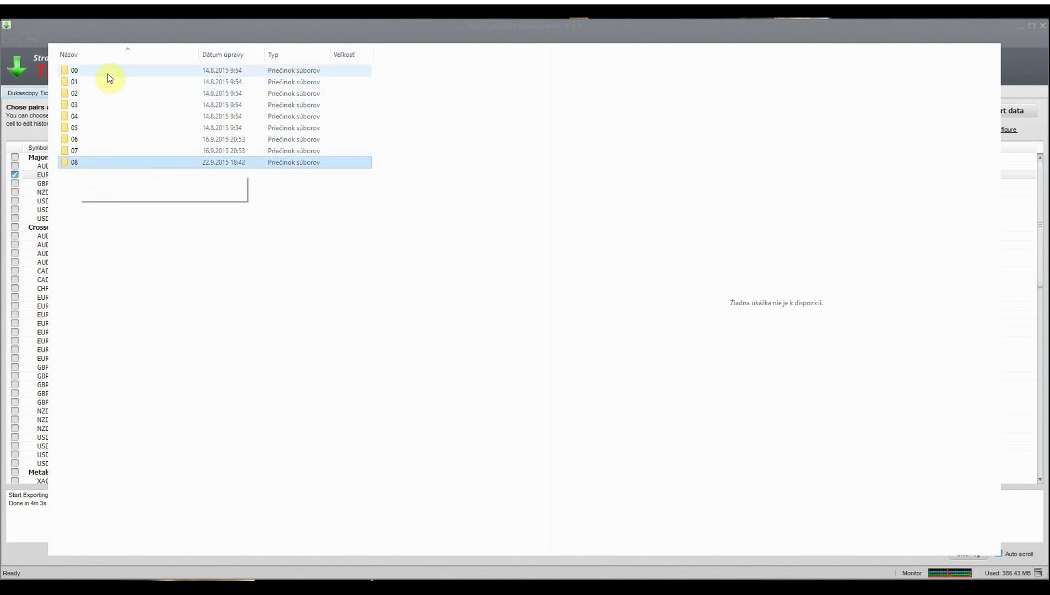
double_click(86, 161)
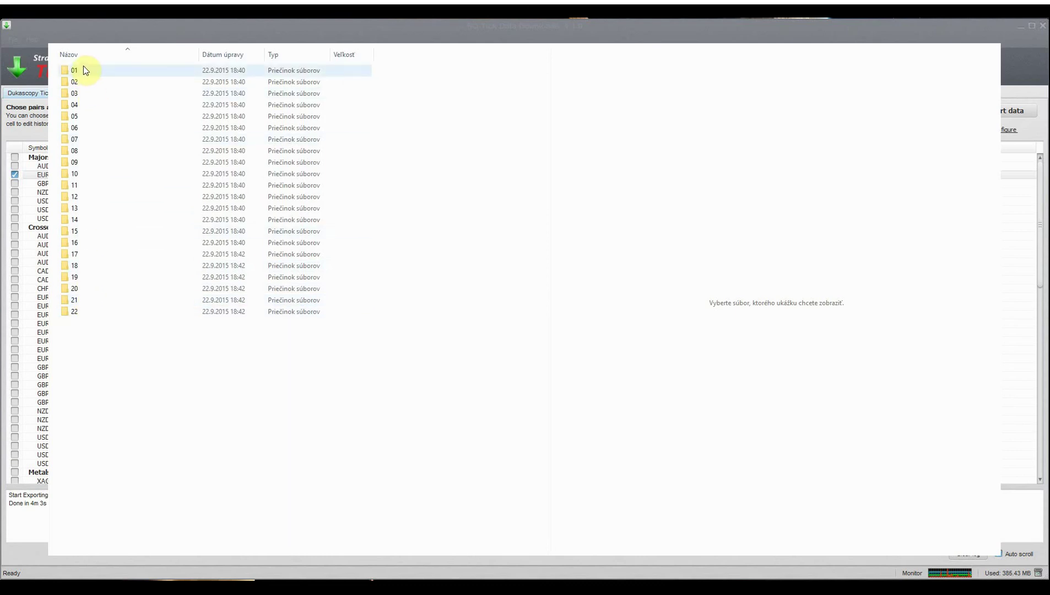
double_click(72, 311)
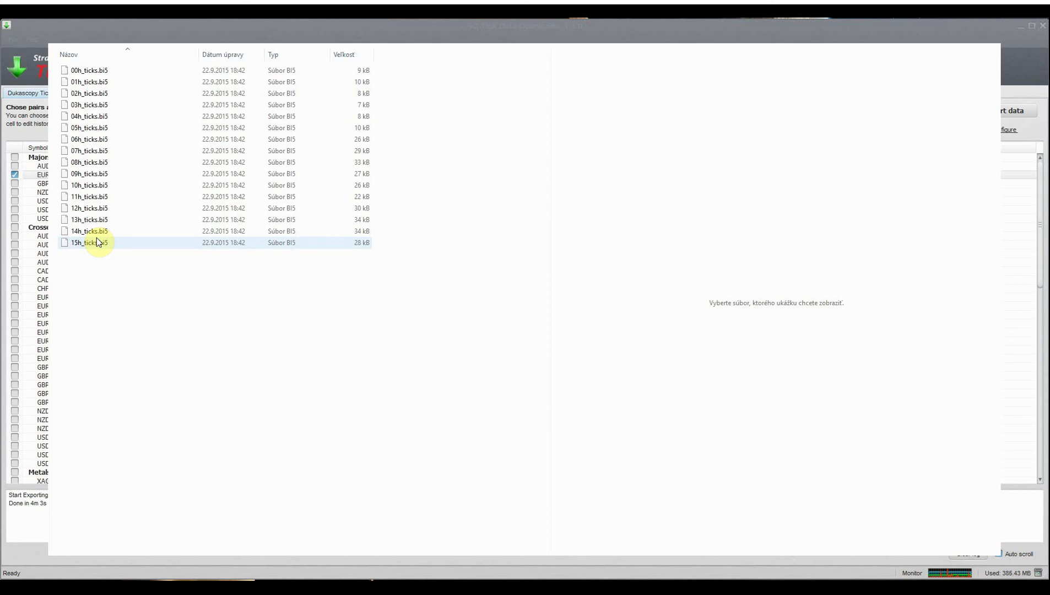
- Examine the hourly .bi5 tick files stored for day 22, from 00h_ticks.bi5 through 10h_ticks.bi5
left_click(93, 69)
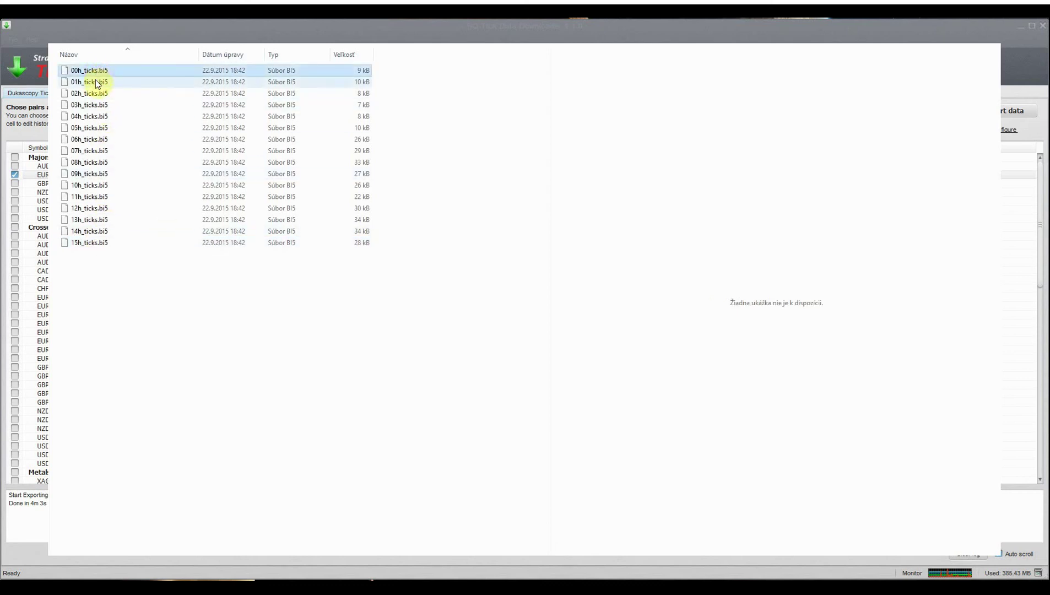
left_click(100, 106)
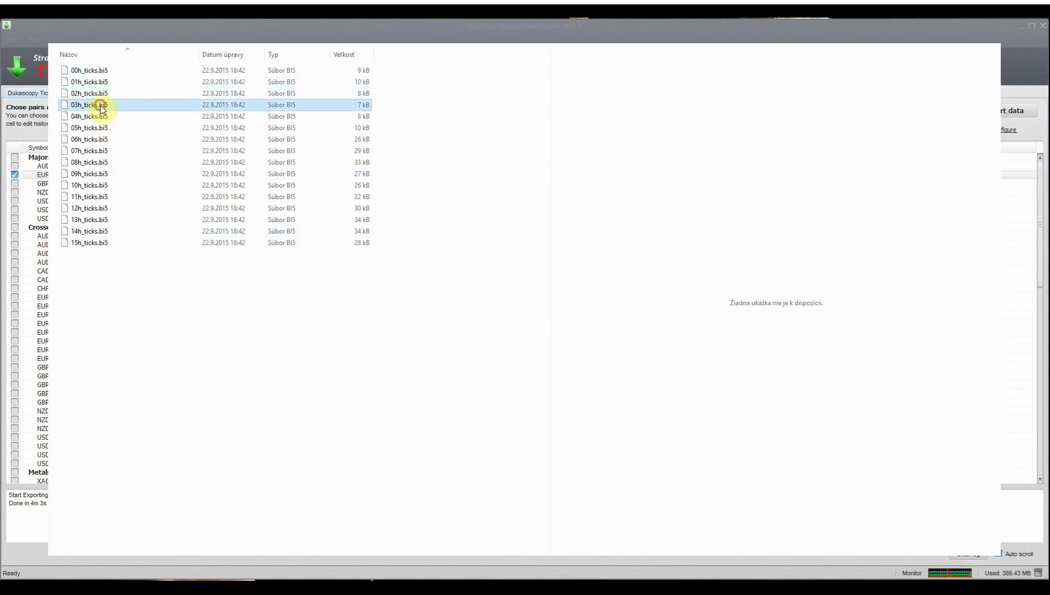
left_click(101, 117)
left_click(101, 128)
left_click(104, 139)
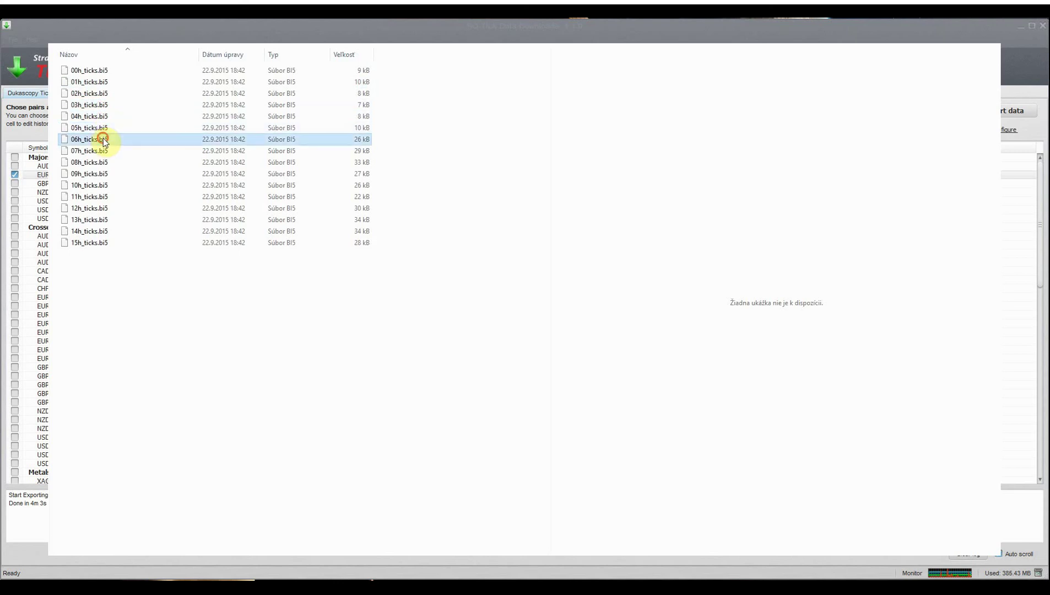
left_click(104, 151)
left_click(104, 163)
left_click(104, 174)
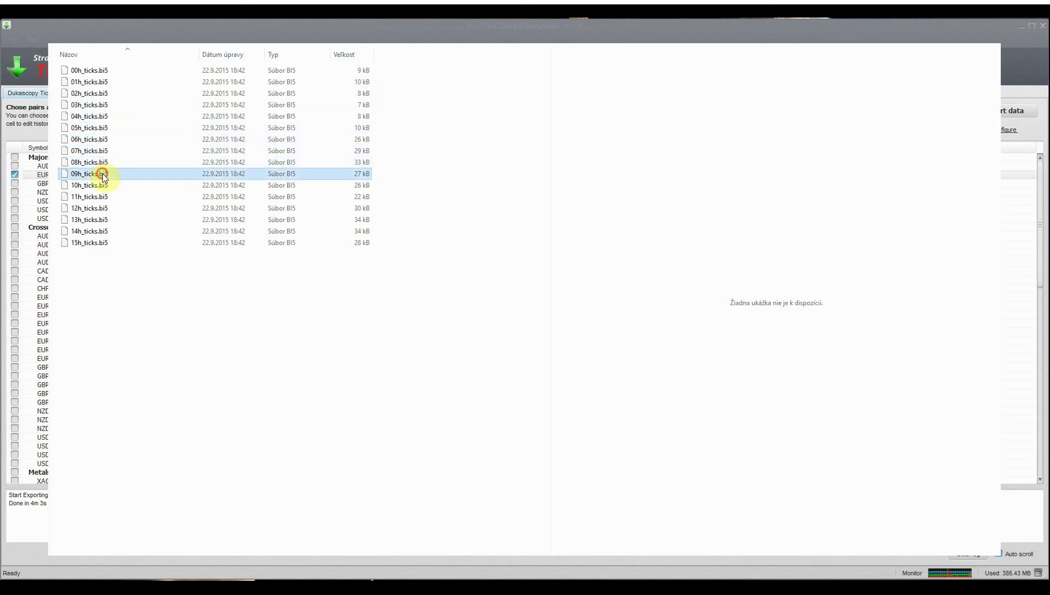
left_click(103, 186)
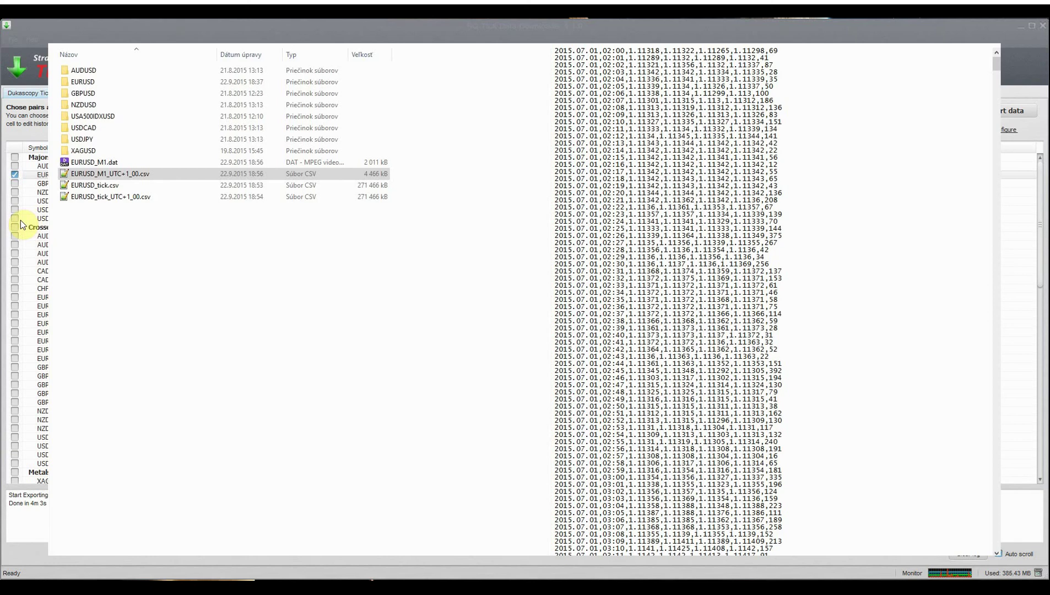
- Compare the previews of EURUSD_tick.csv, EURUSD_M1_UTC+1_00.csv and EURUSD_tick_UTC+1_00.csv in the tickdata folder
left_click(108, 187)
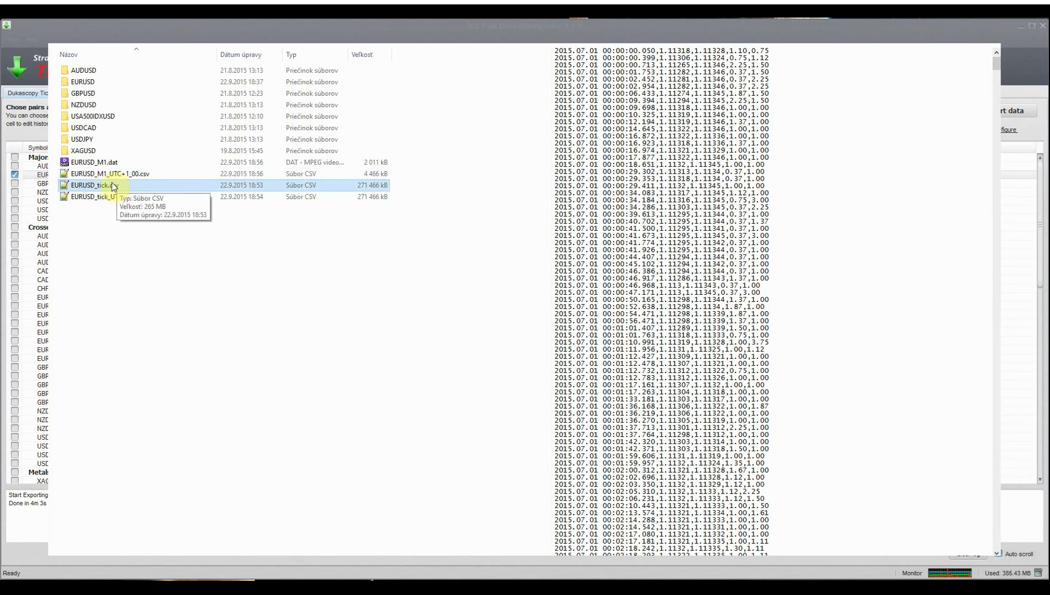
left_click(110, 176)
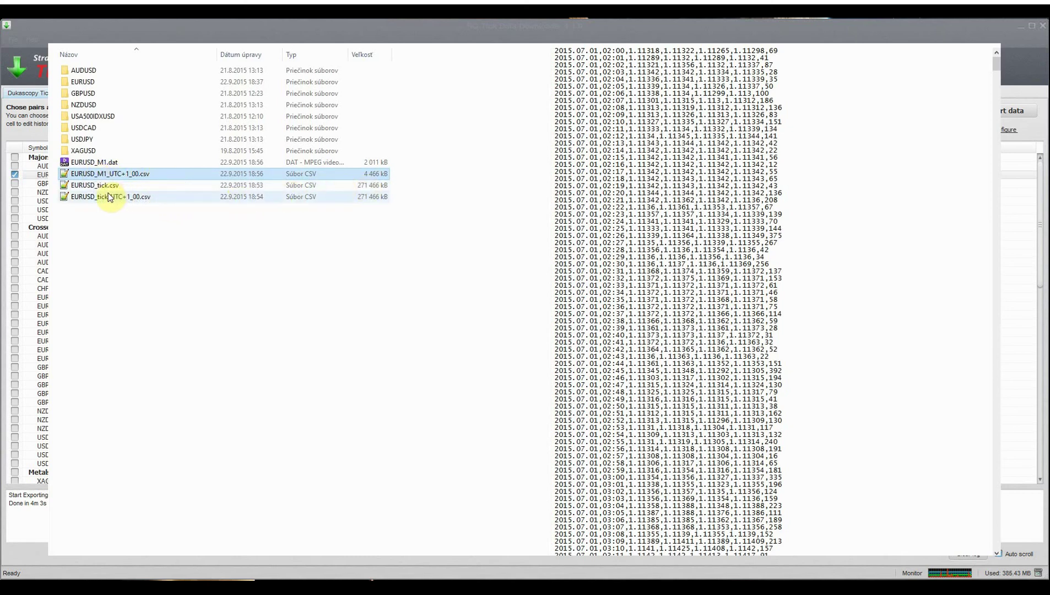
left_click(104, 197)
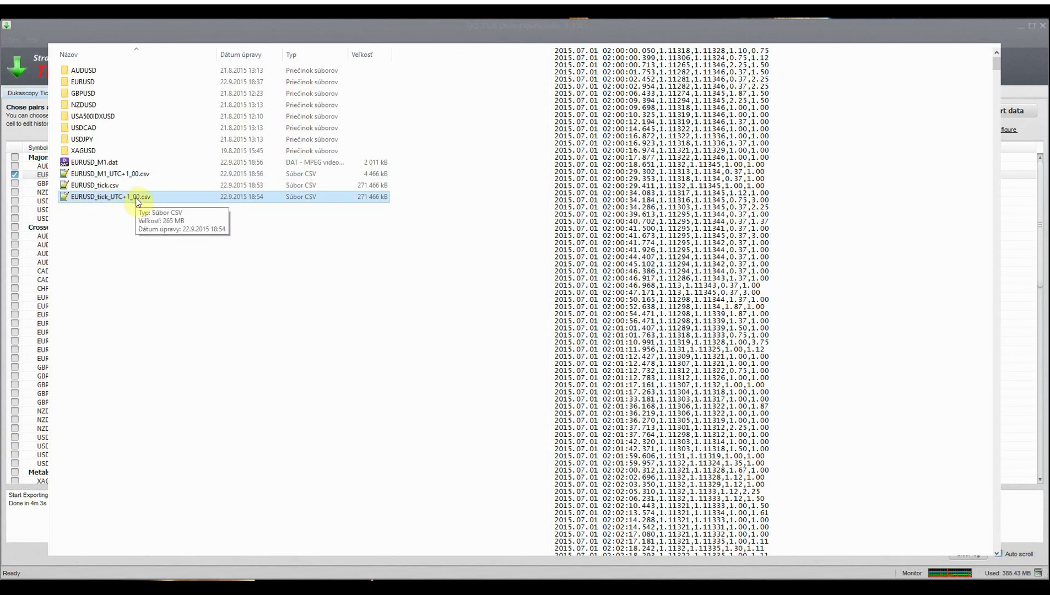
left_click(107, 187)
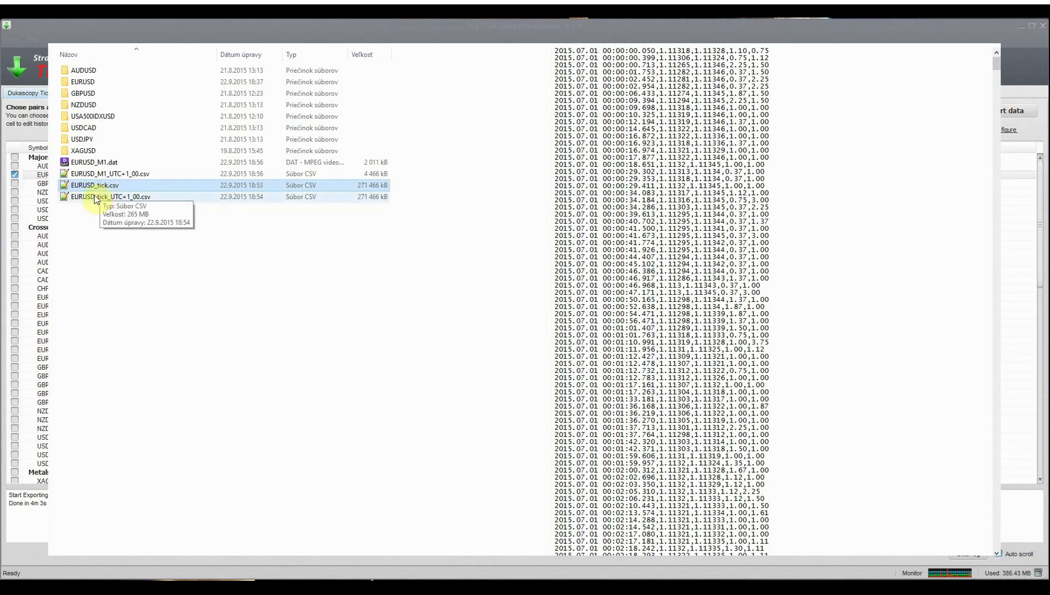
left_click(91, 198)
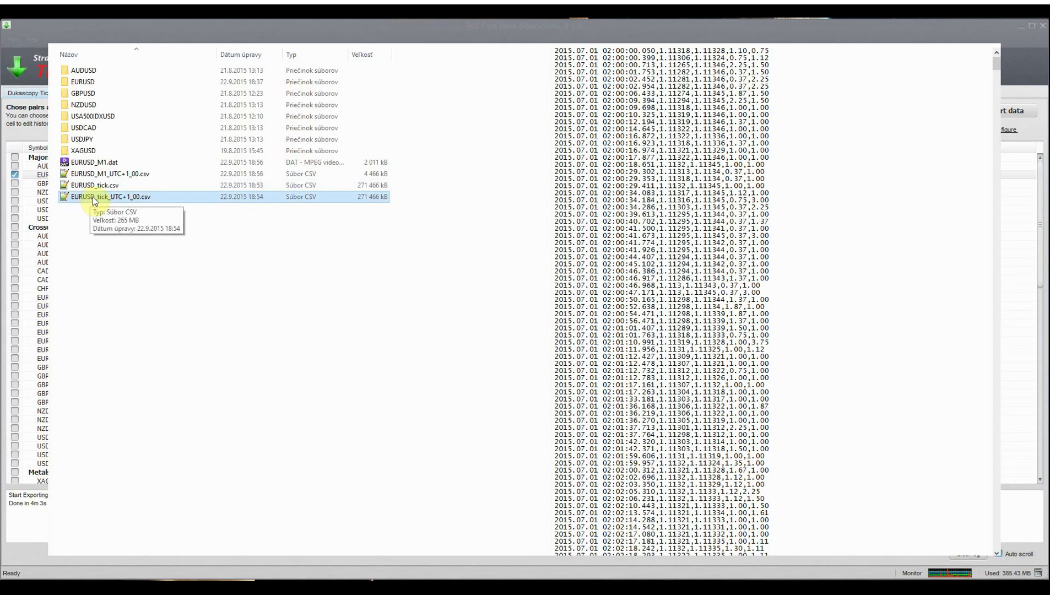
- Delete EURUSD_tick.csv from the tickdata folder
left_click(103, 189)
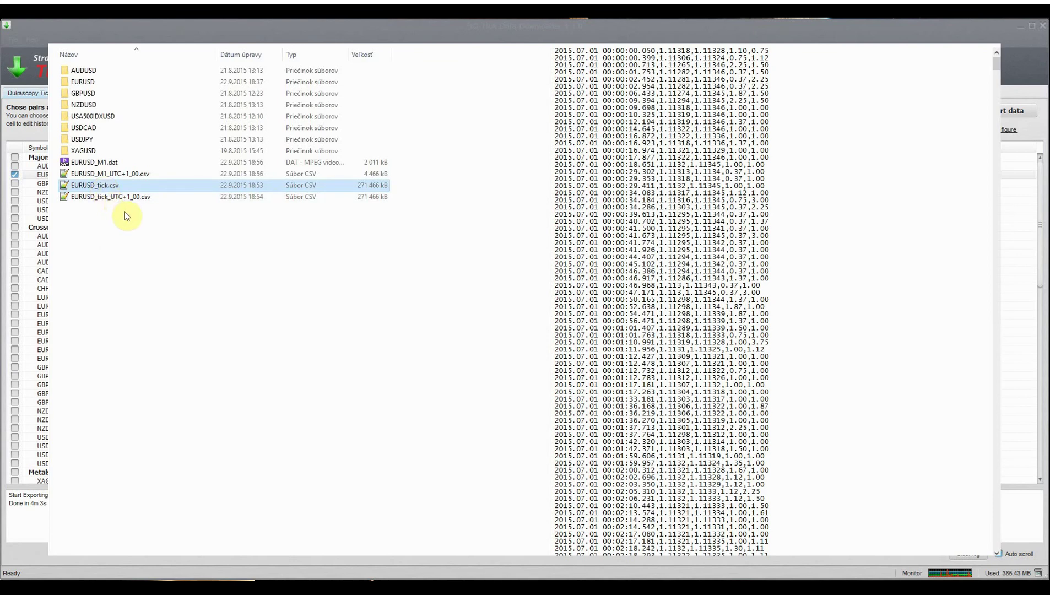
key("Delete")
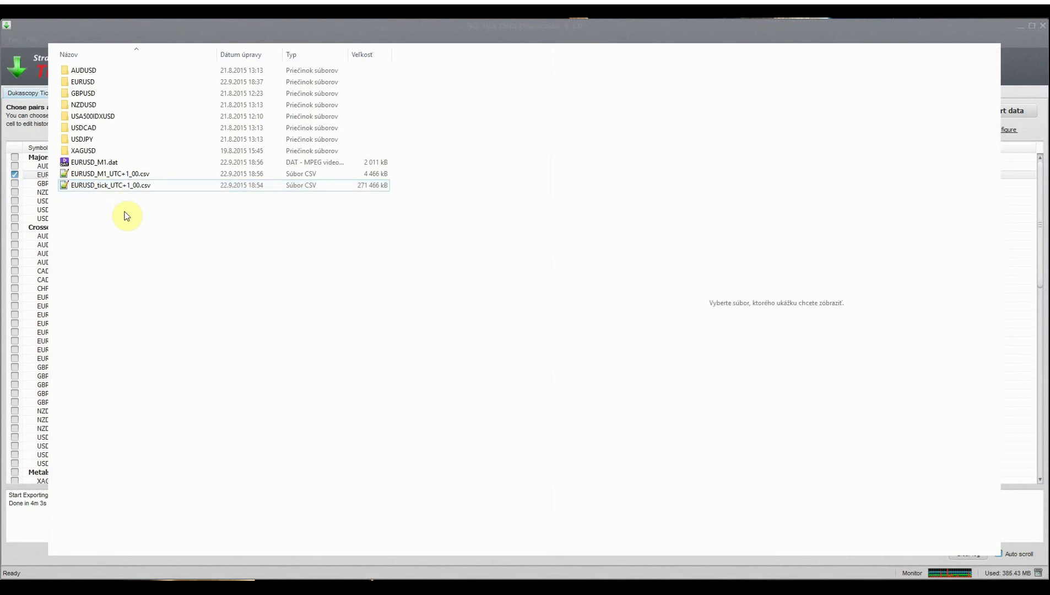
- Preview the contents of the remaining EURUSD_tick_UTC+1_00.csv and EURUSD_M1_UTC+1_00.csv exports
left_click(117, 186)
left_click(108, 175)
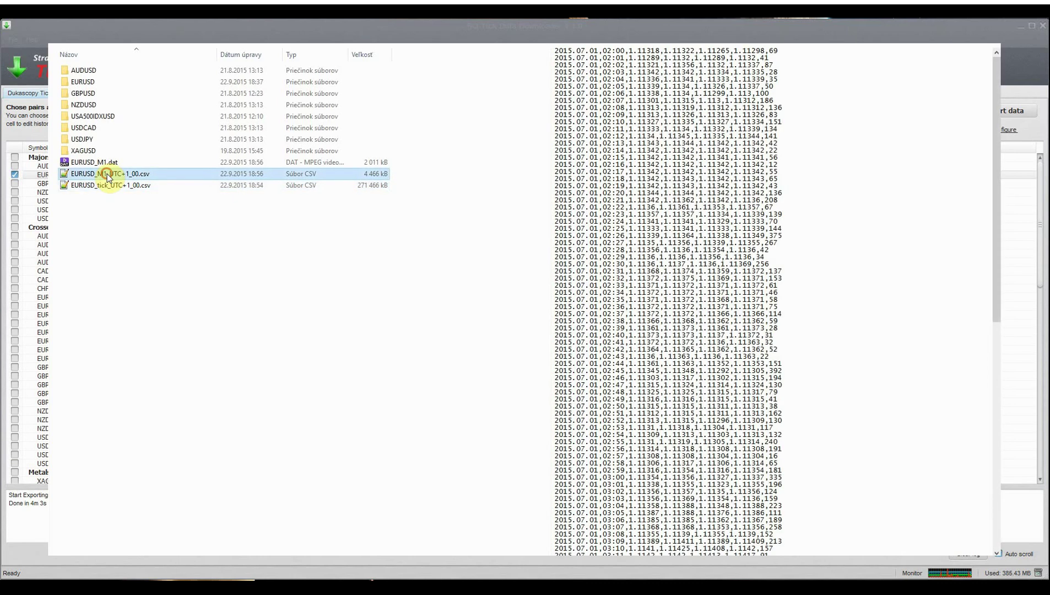
left_click(101, 186)
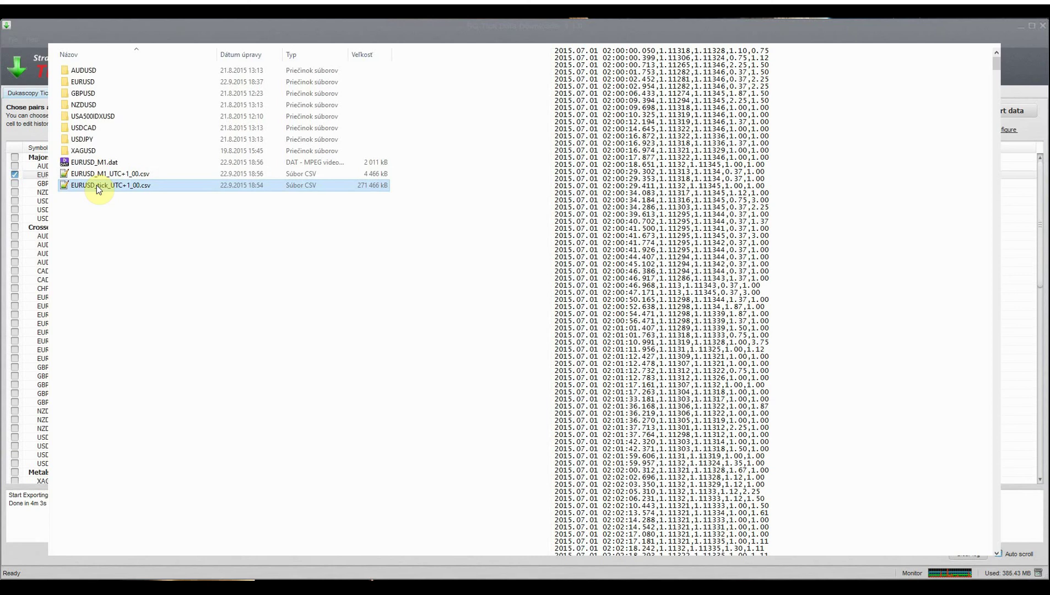
left_click(104, 175)
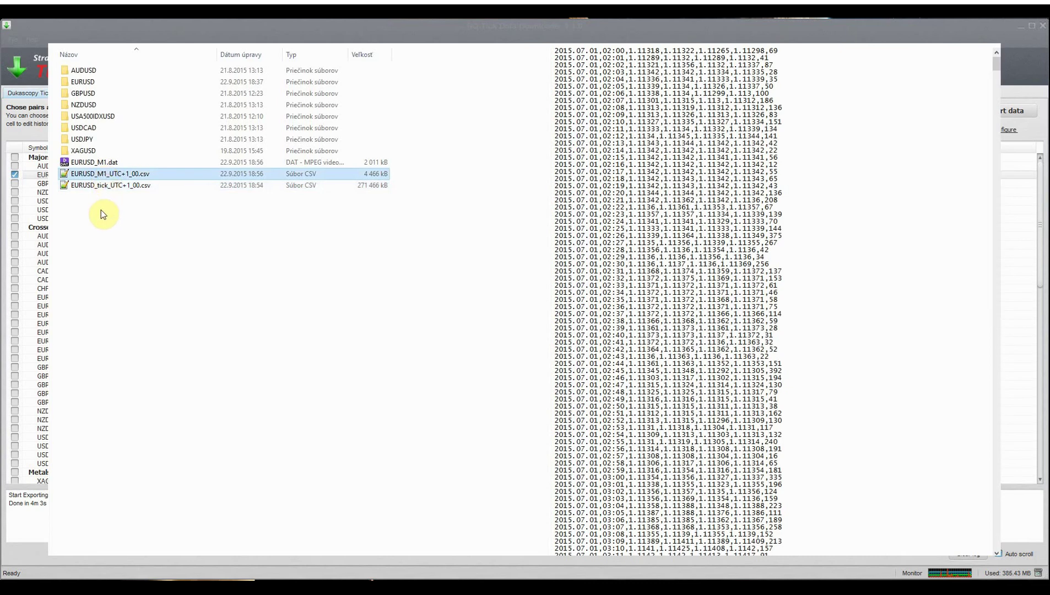